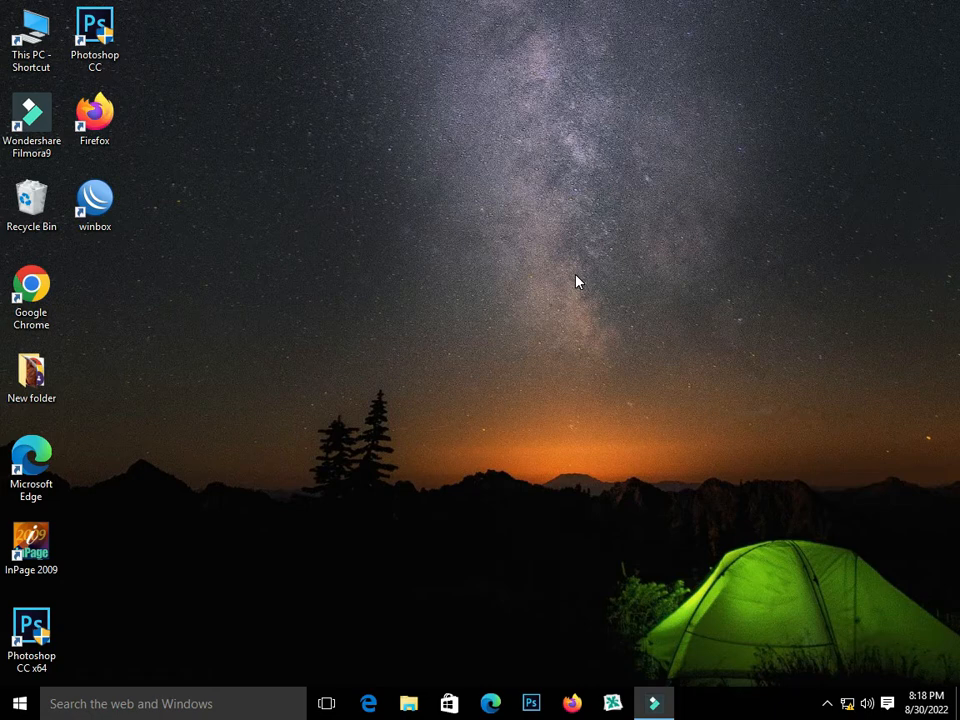
# Launch WinBox, connect to the MikroTik router and open the PPP secrets list.
pyautogui.doubleClick(100, 210)
pyautogui.click(814, 122)
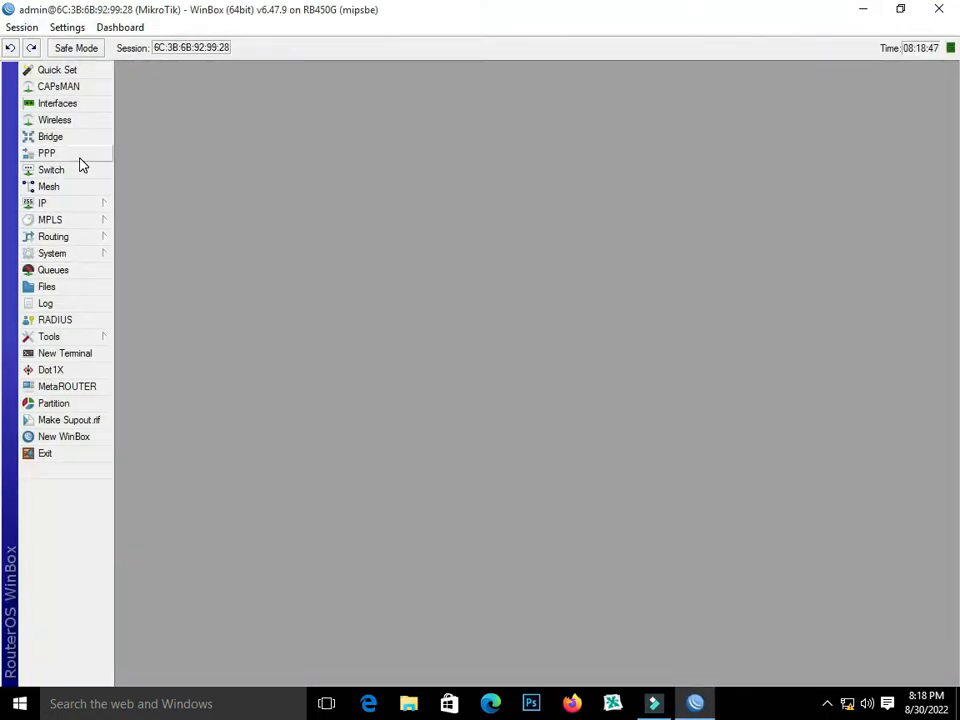
pyautogui.click(80, 157)
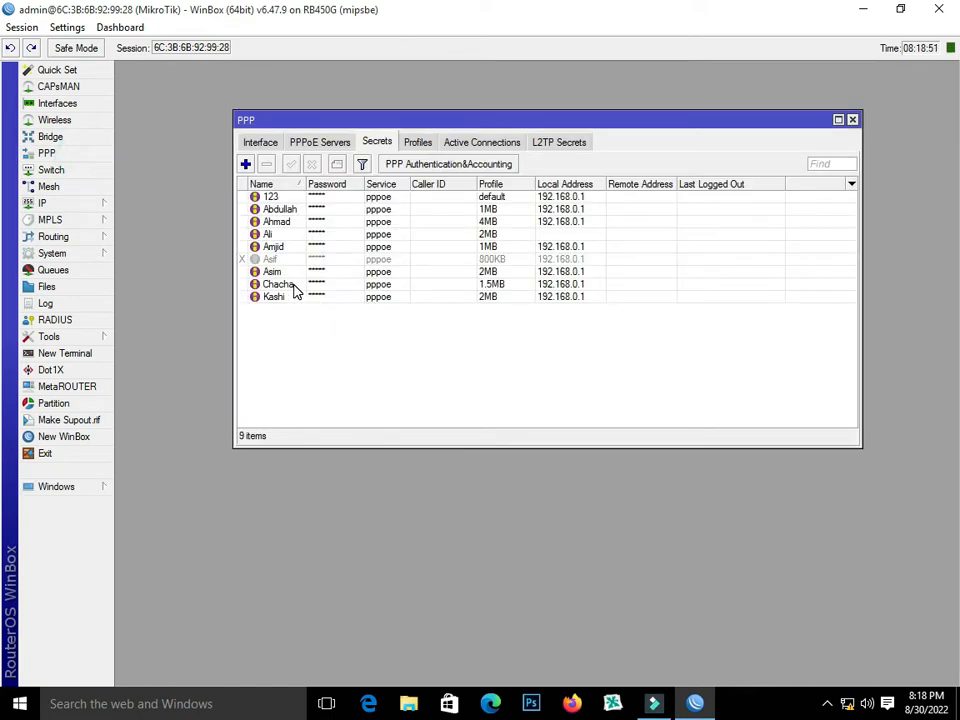
# In the PPP secret on the list's fourth row, enter the account password and set the profile to 4MB.
pyautogui.click(285, 236)
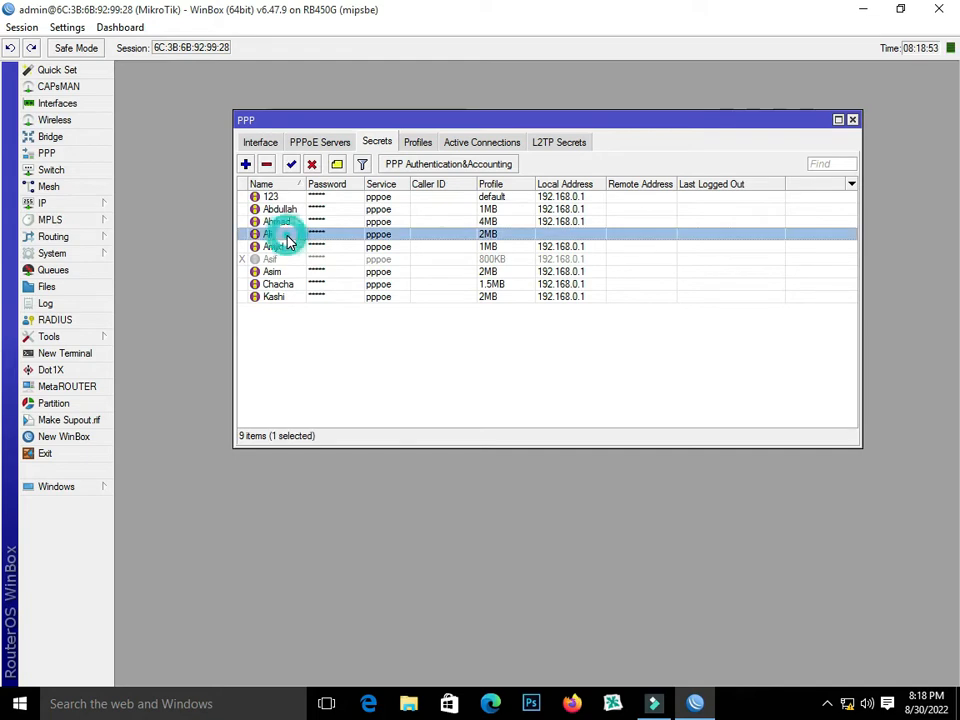
pyautogui.doubleClick(285, 236)
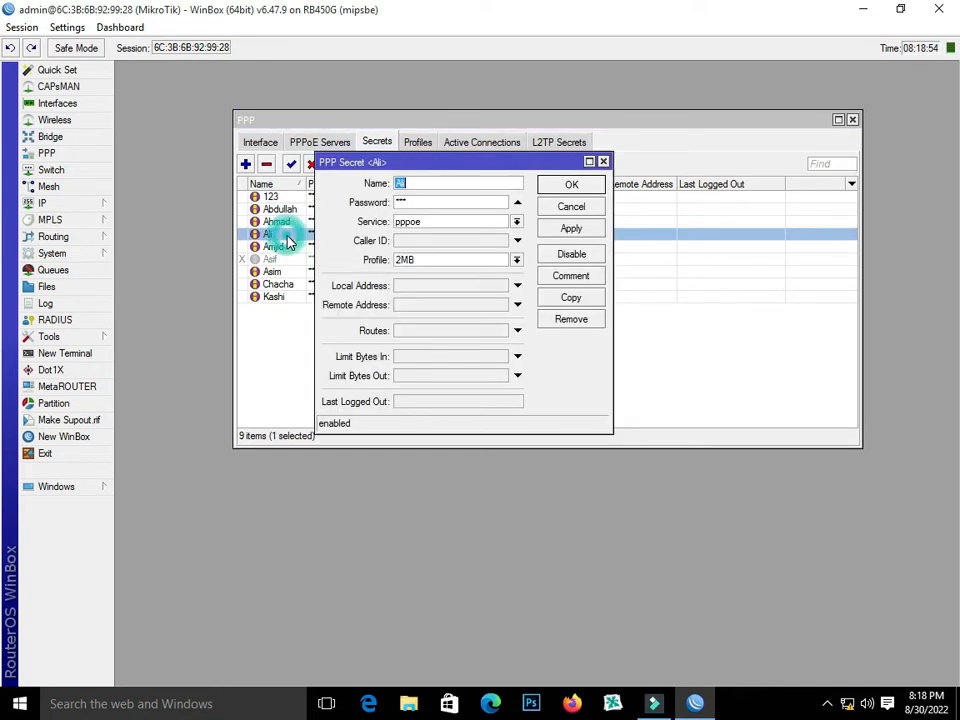
pyautogui.doubleClick(435, 202)
pyautogui.write('*')
pyautogui.click(517, 260)
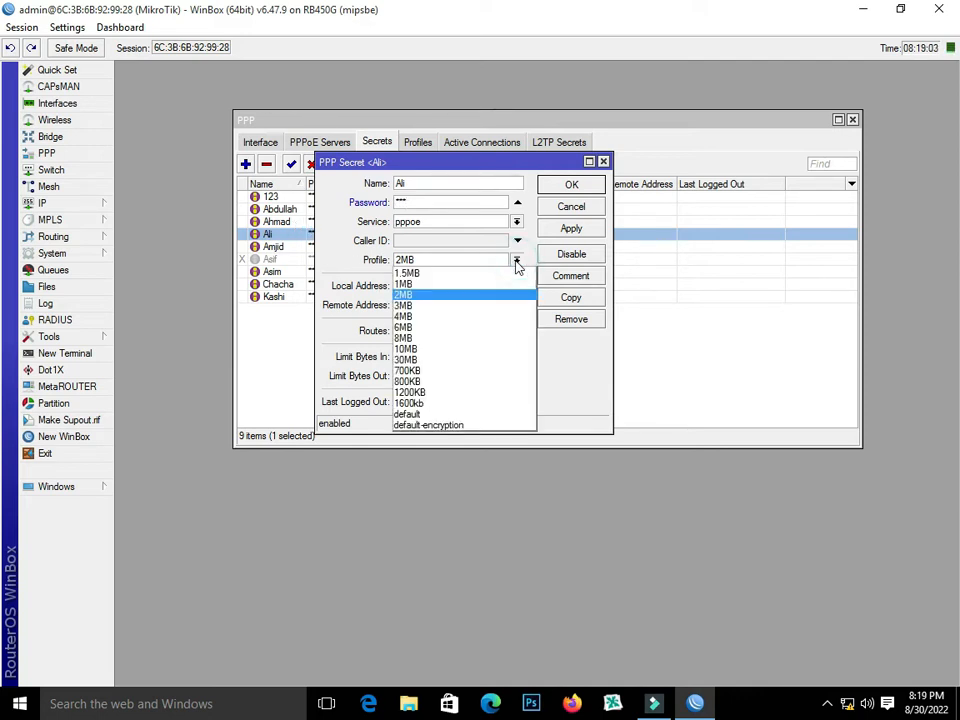
pyautogui.click(484, 320)
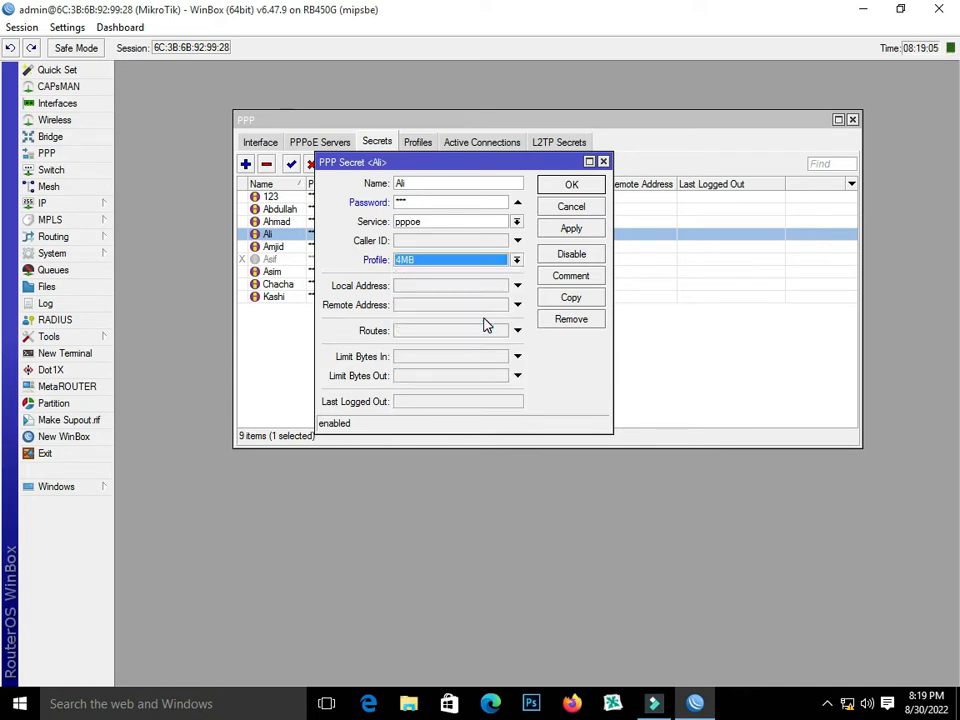
# Check the IP pool's address range, set the open secret's remote address to 12.12.12.3 and save it.
pyautogui.click(420, 304)
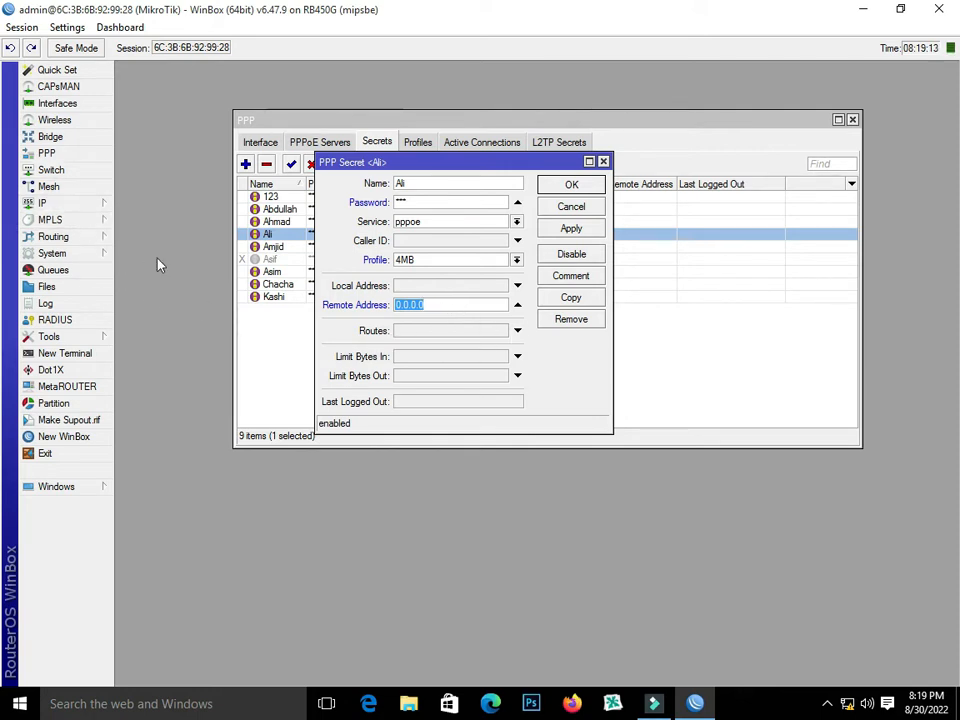
pyautogui.click(81, 203)
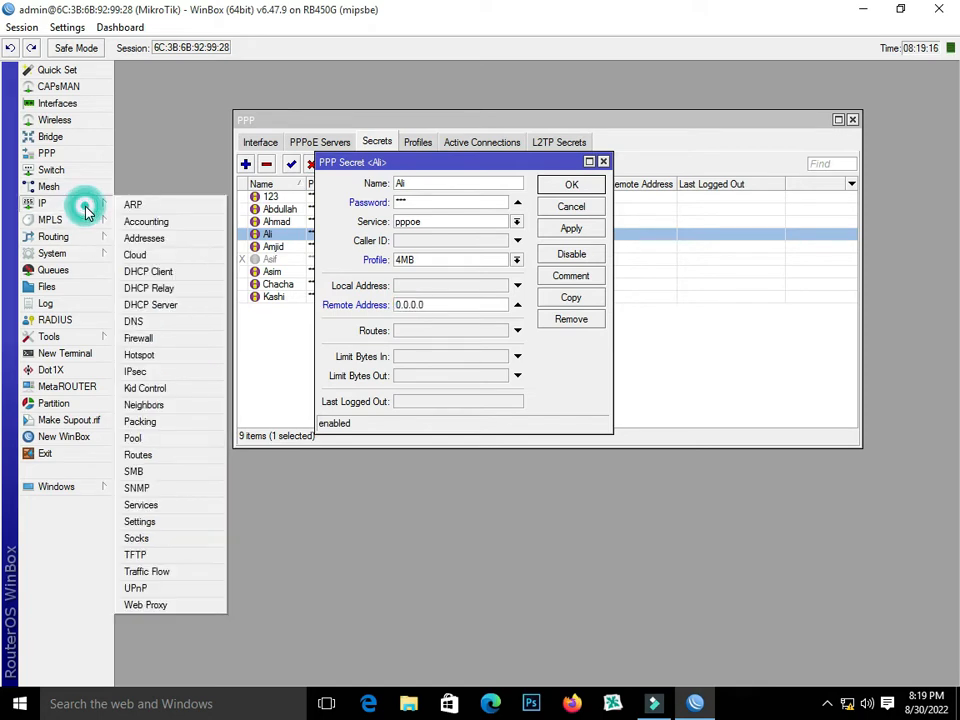
pyautogui.click(157, 444)
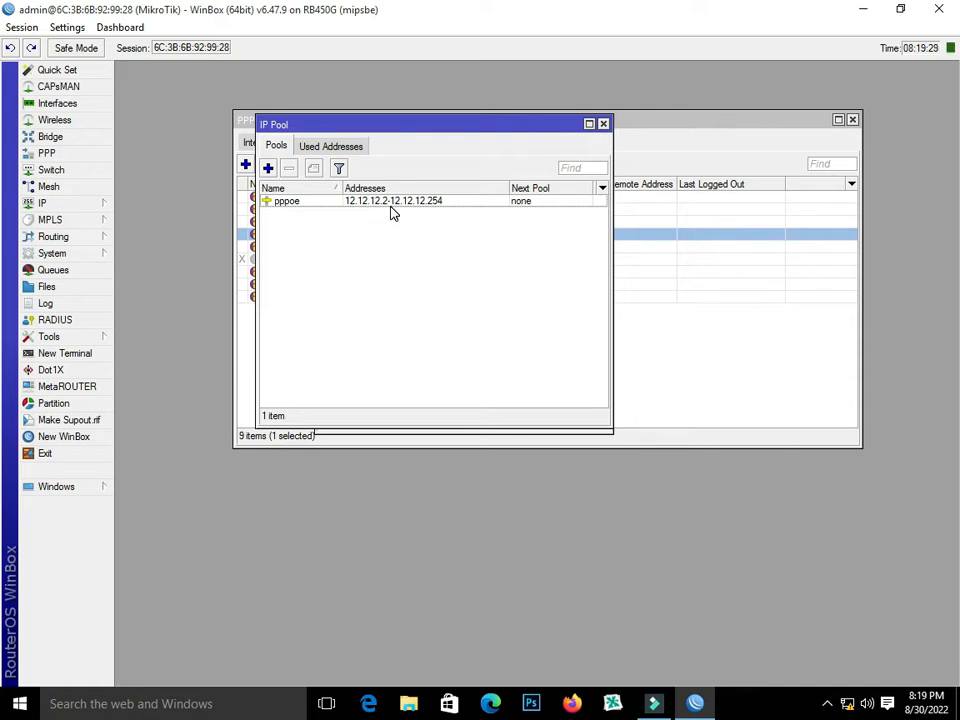
pyautogui.click(604, 124)
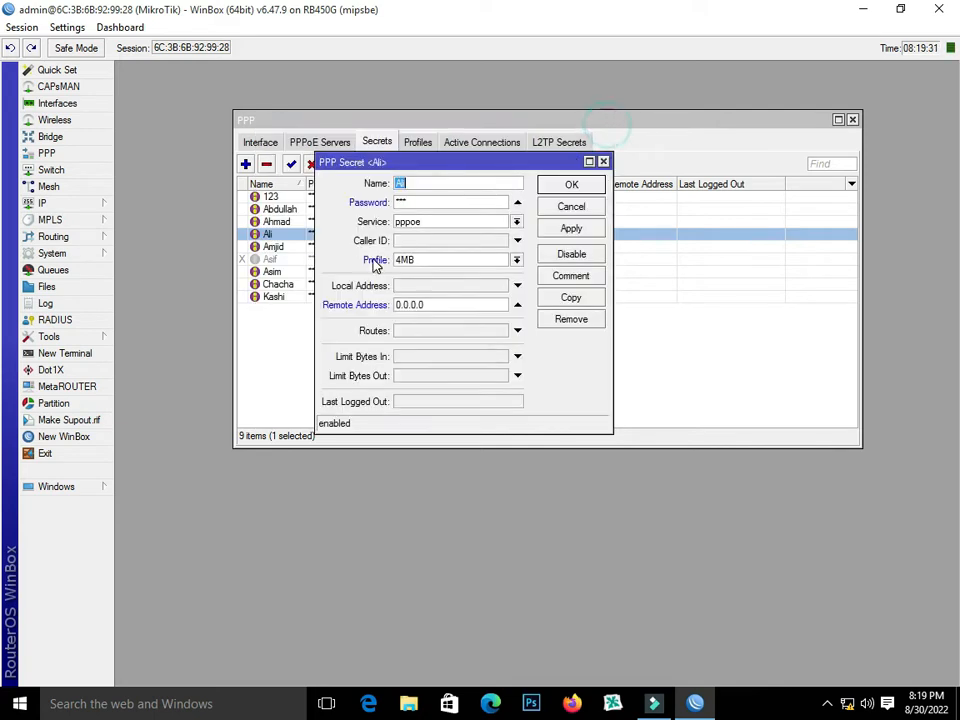
pyautogui.doubleClick(433, 305)
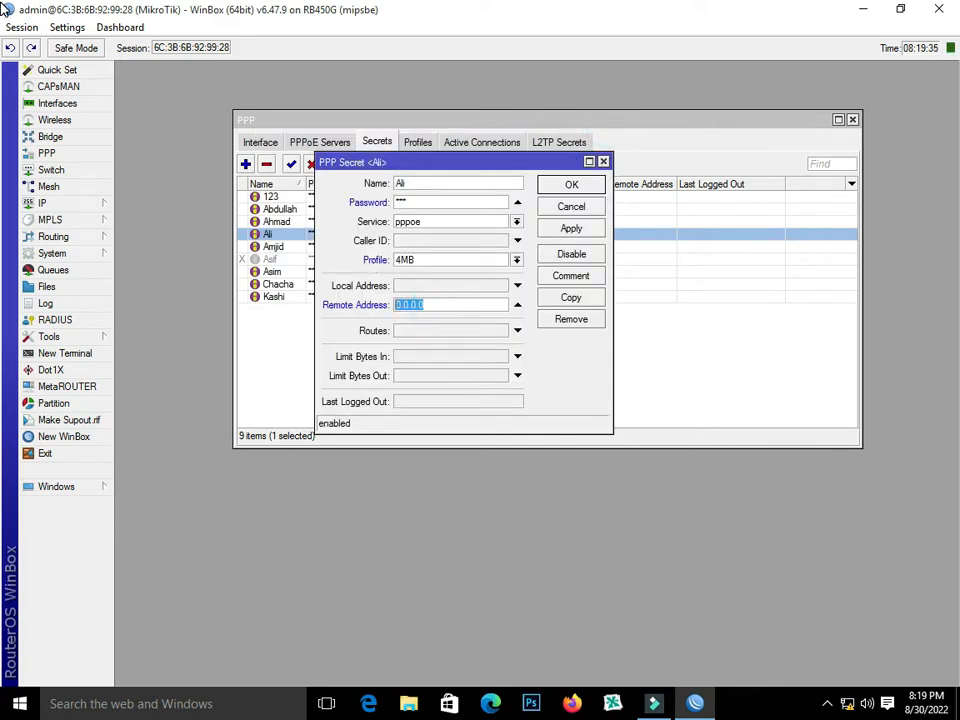
pyautogui.write('12.12.12.3')
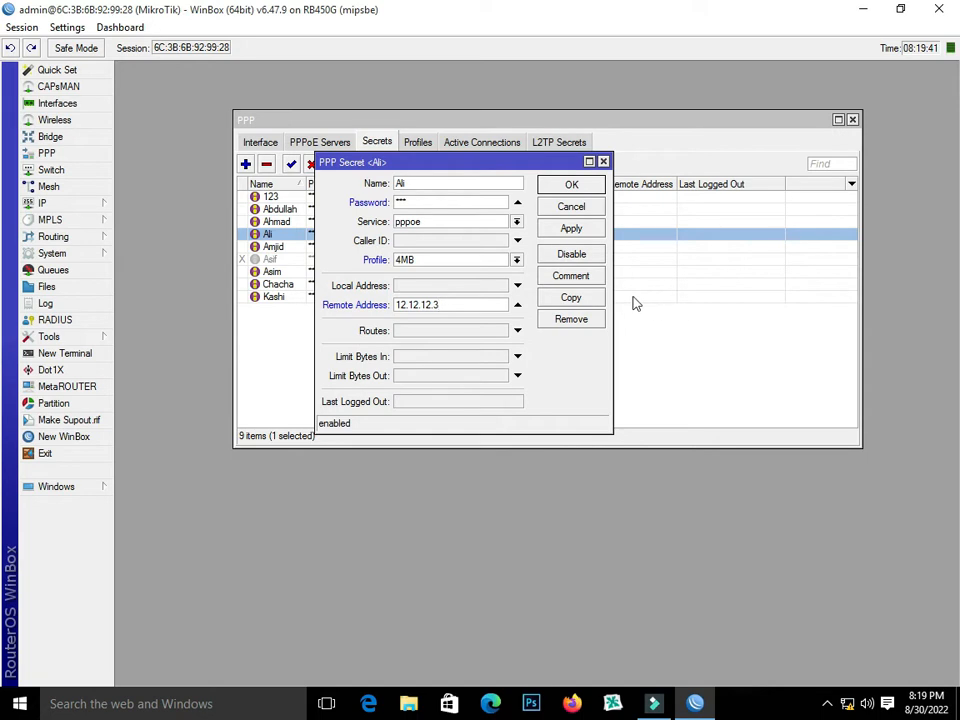
pyautogui.click(573, 231)
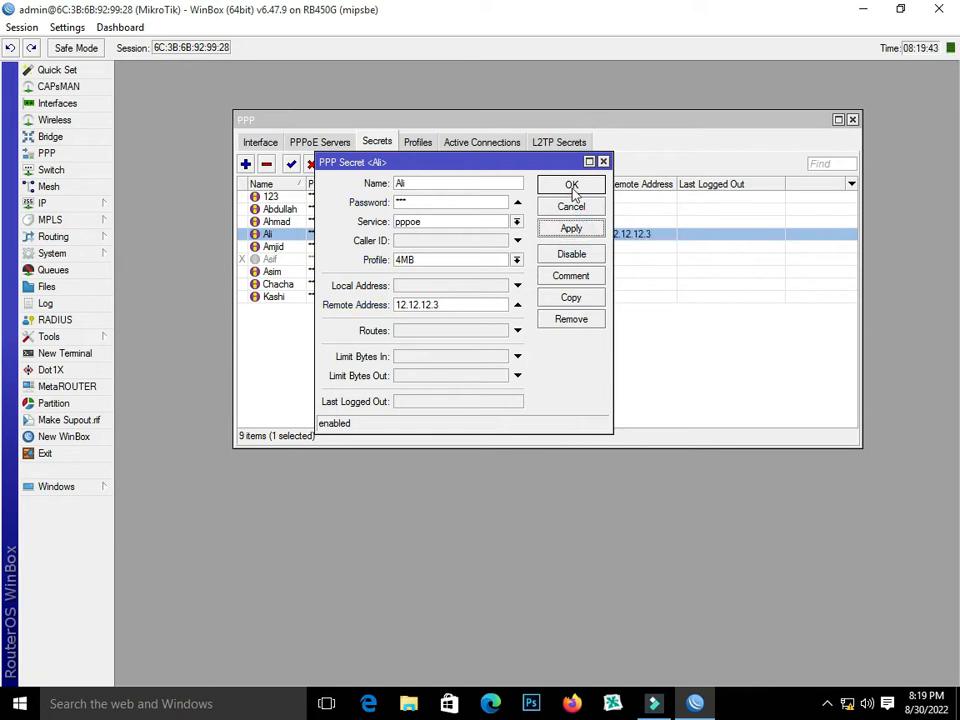
pyautogui.click(574, 190)
# Set the remote address of the PPP secret on the fifth row to 12.12.12.4 and save it.
pyautogui.doubleClick(294, 246)
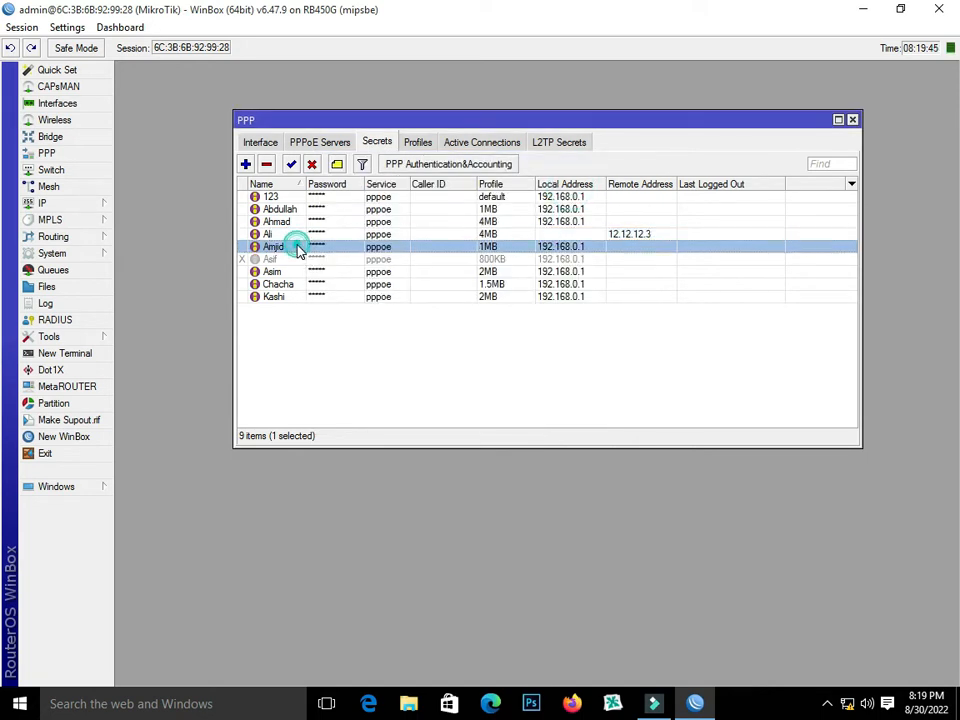
pyautogui.click(443, 305)
pyautogui.write('12')
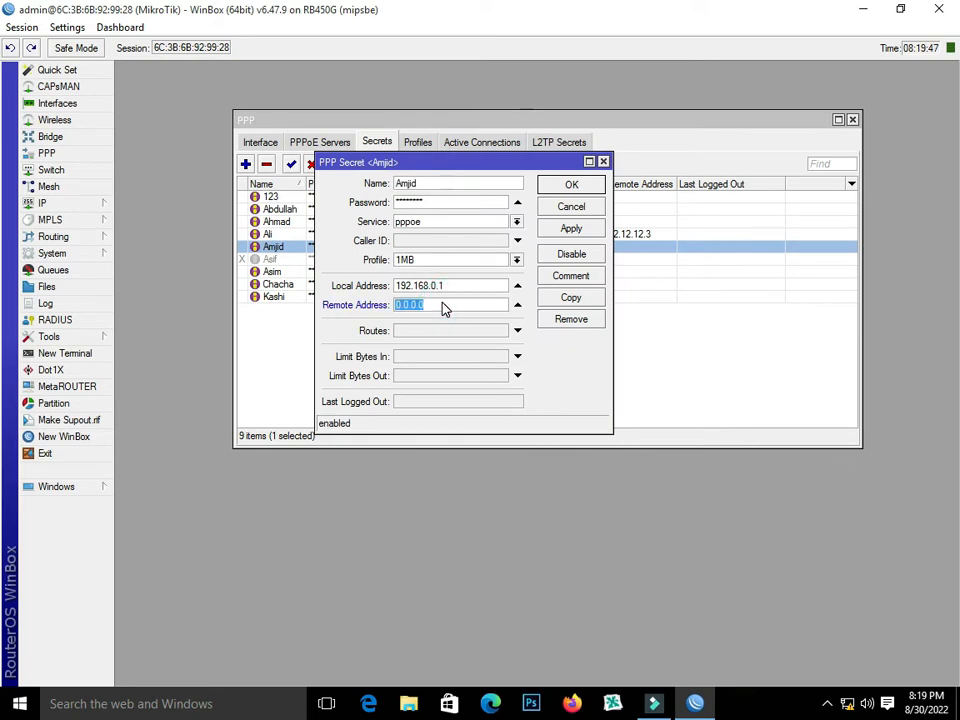
pyautogui.write('.12.12.4')
pyautogui.click(575, 234)
pyautogui.click(572, 186)
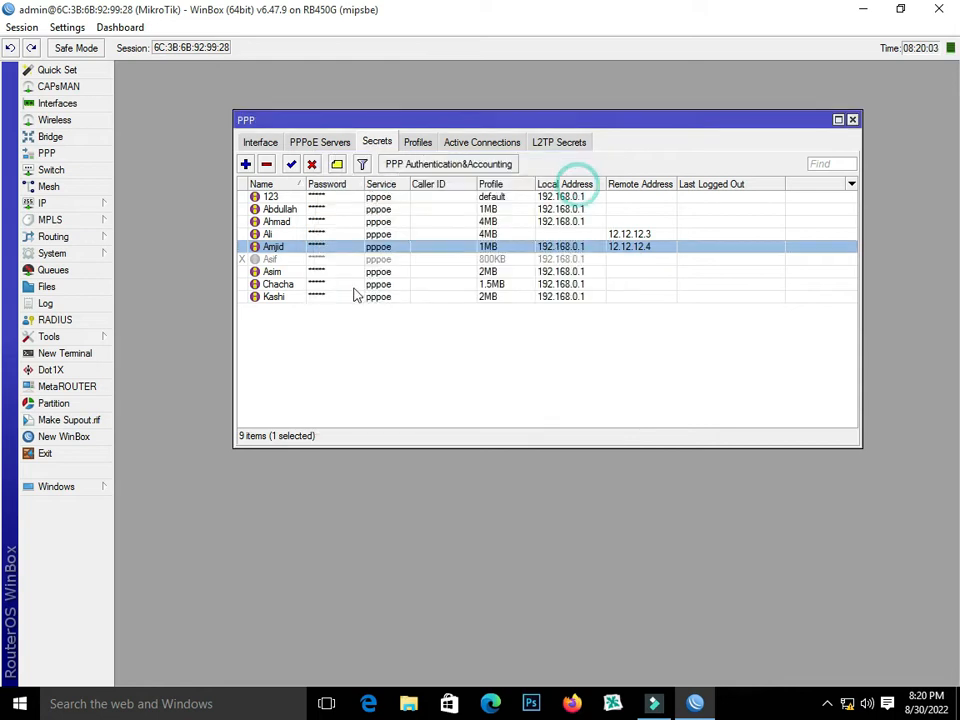
# Open the PPP secret on the fourth row and copy its remote address.
pyautogui.doubleClick(338, 234)
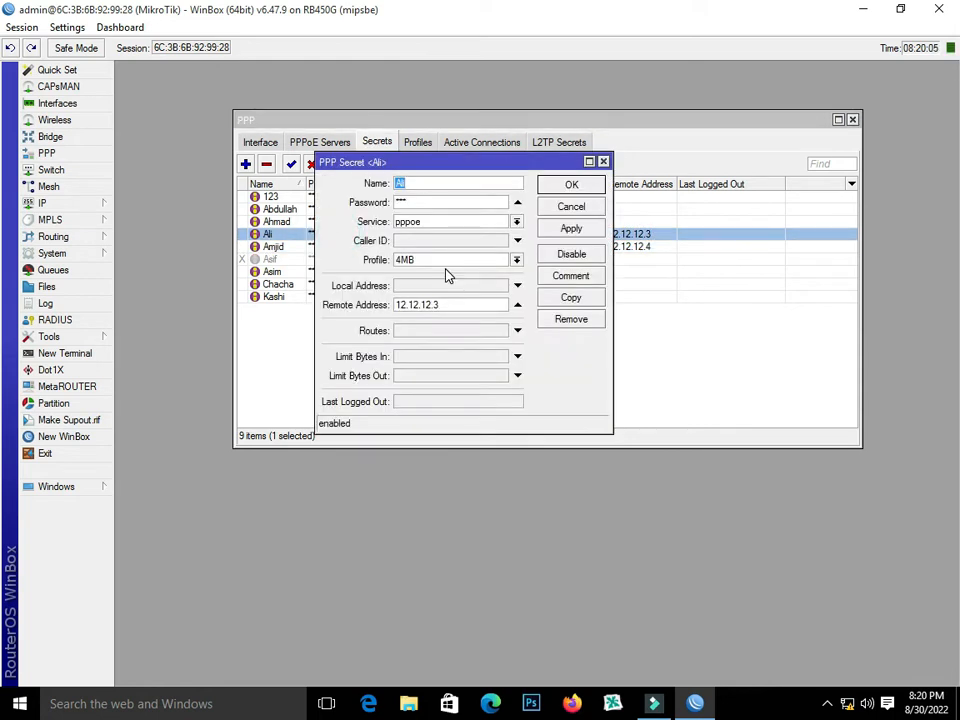
pyautogui.doubleClick(428, 306)
pyautogui.rightClick(437, 308)
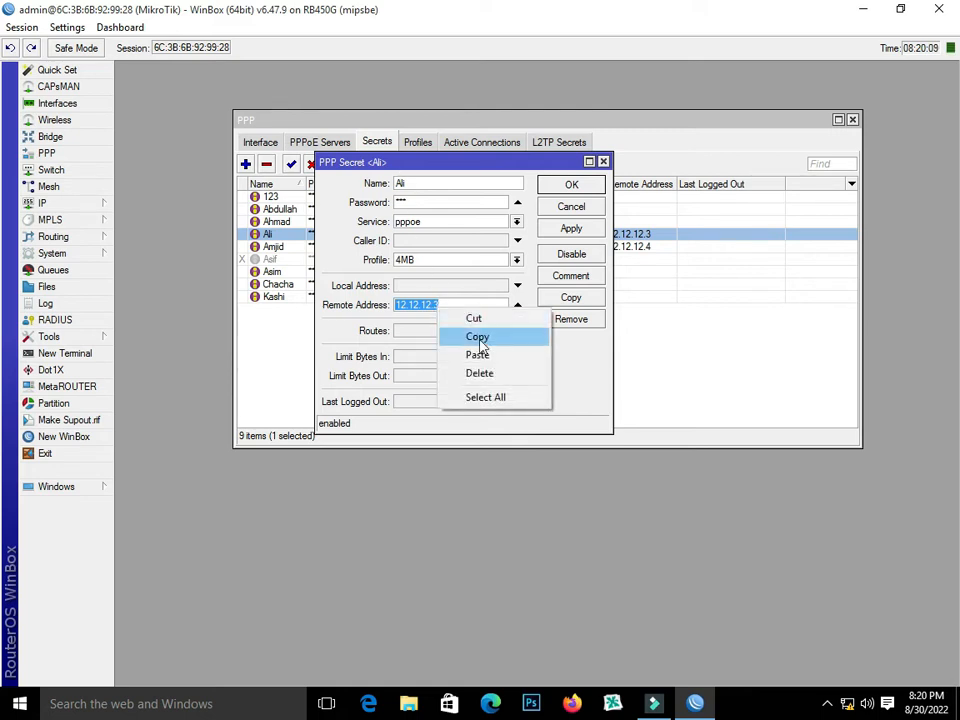
pyautogui.click(478, 337)
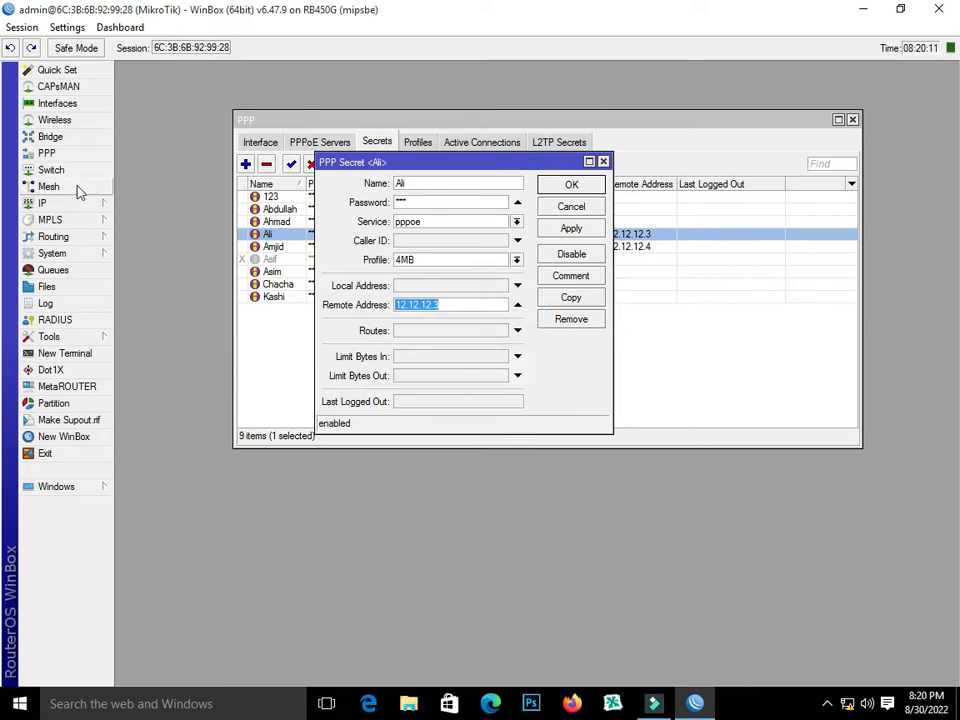
# Start a new simple queue named after the fourth-row PPP user and enable its destination address.
pyautogui.click(75, 273)
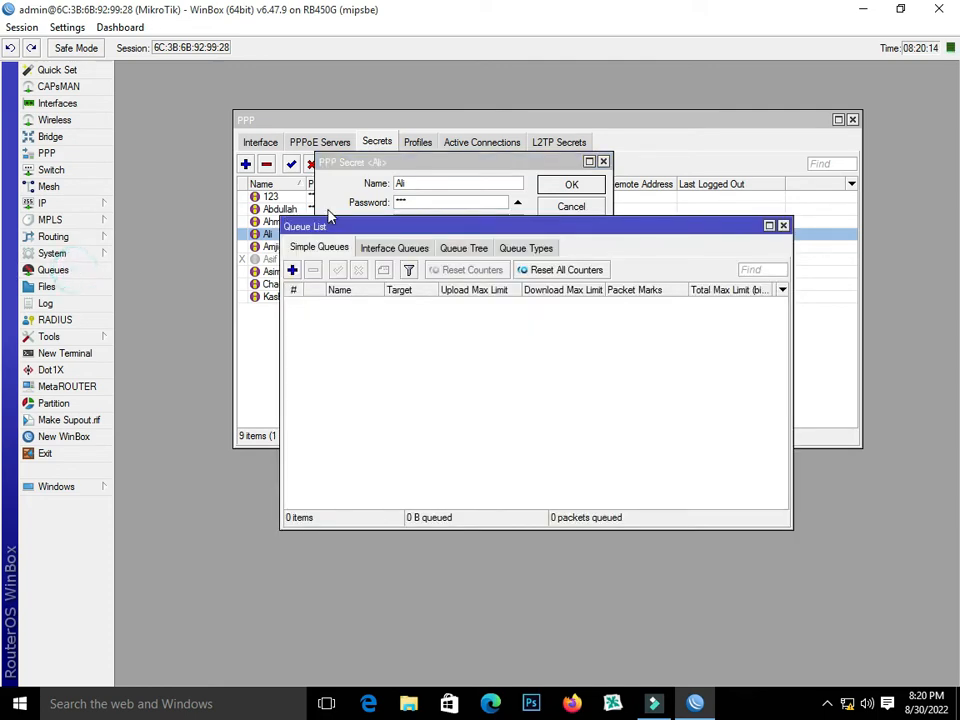
pyautogui.click(292, 270)
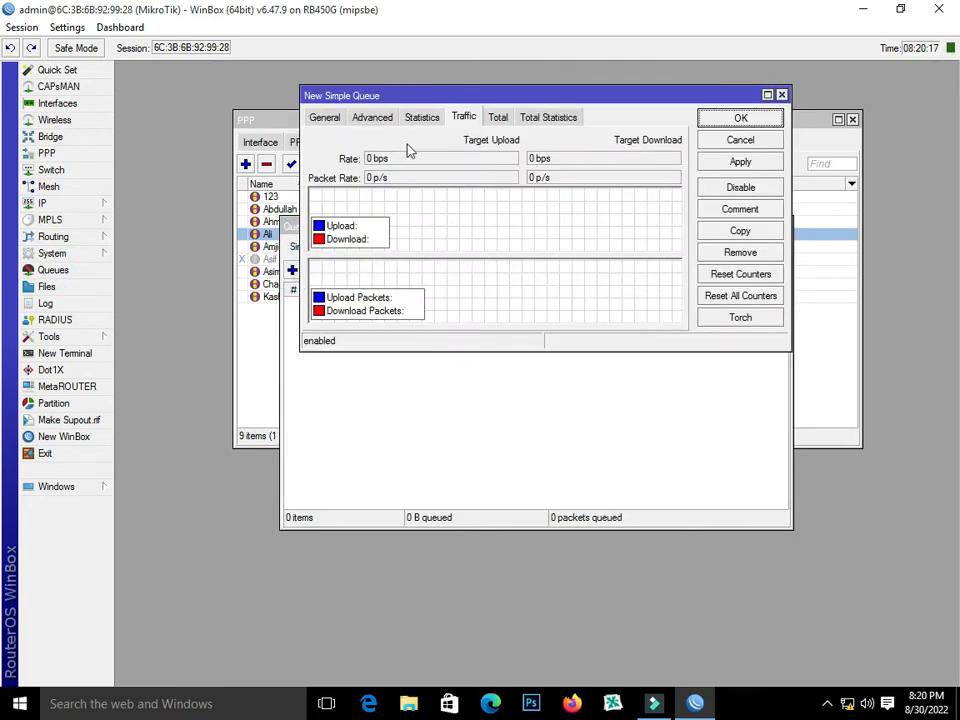
pyautogui.click(325, 118)
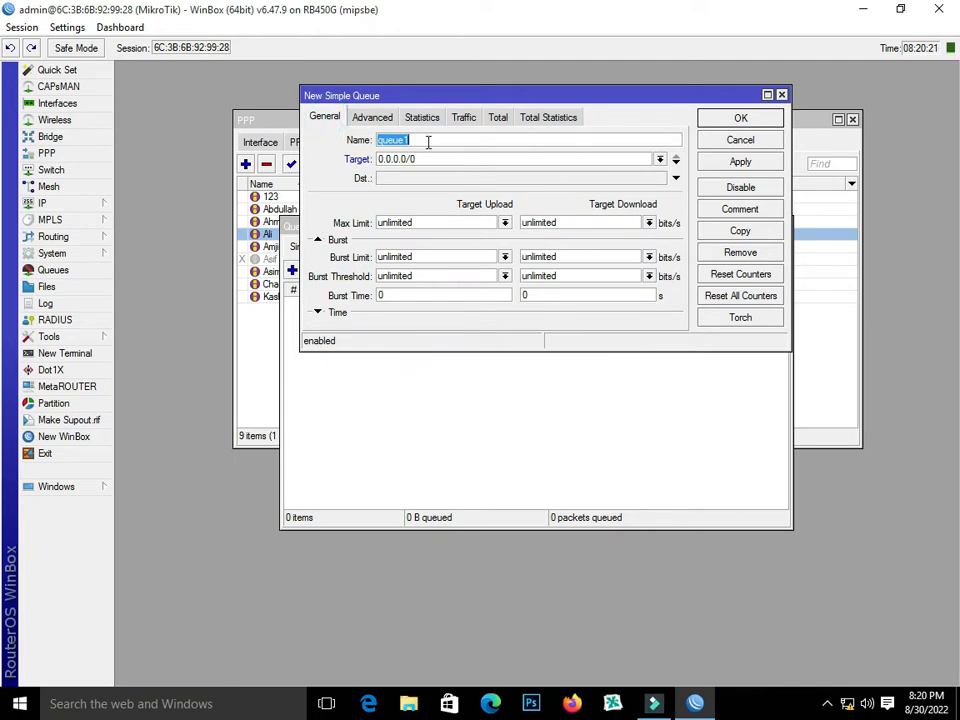
pyautogui.write('ali')
pyautogui.click(430, 178)
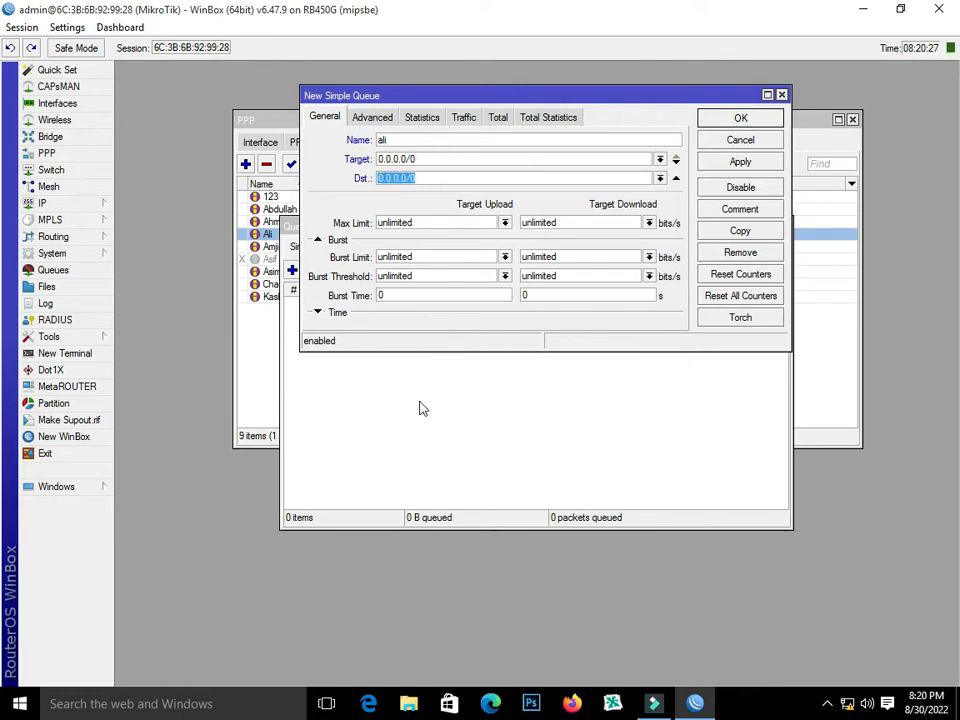
# Bring the PPP secrets list back to the front and copy the fourth-row user's remote address again.
pyautogui.click(262, 212)
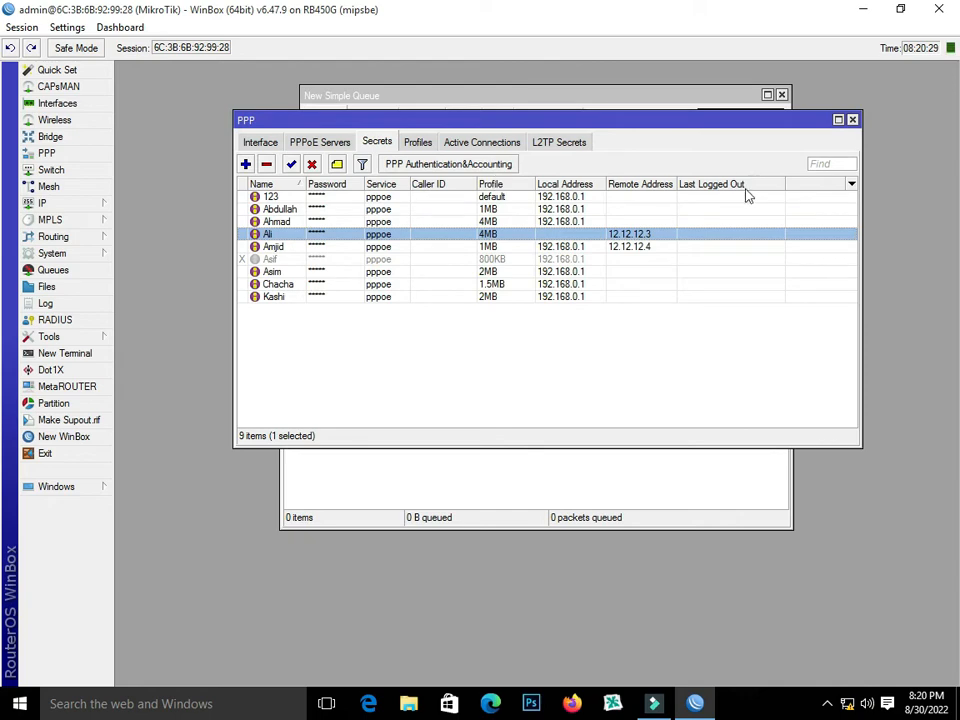
pyautogui.click(631, 460)
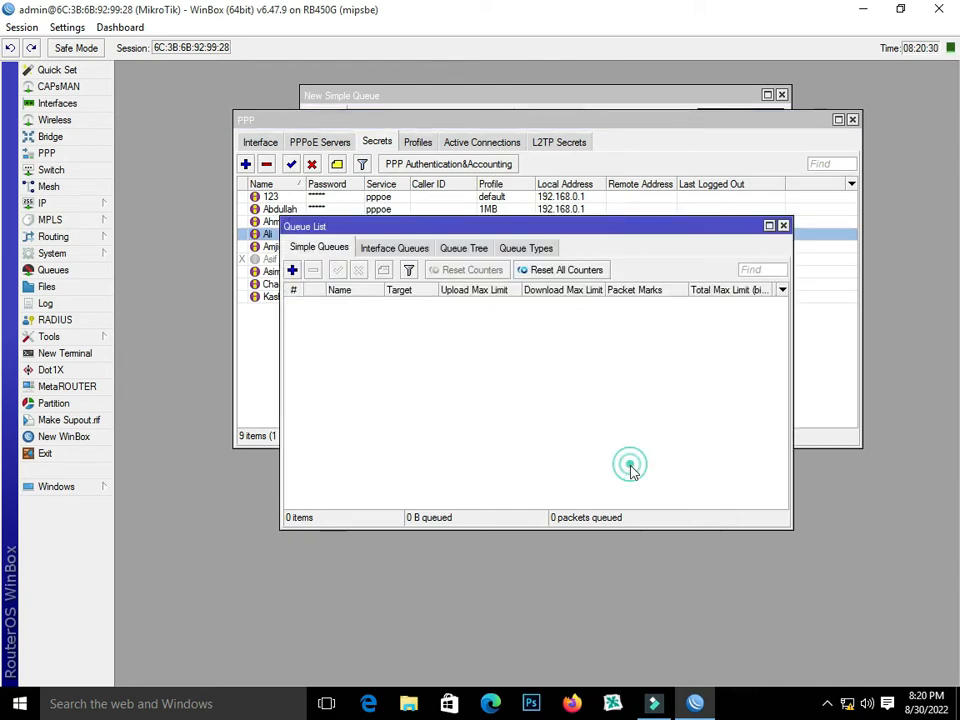
pyautogui.click(785, 172)
pyautogui.moveTo(724, 124); pyautogui.dragTo(760, 111)
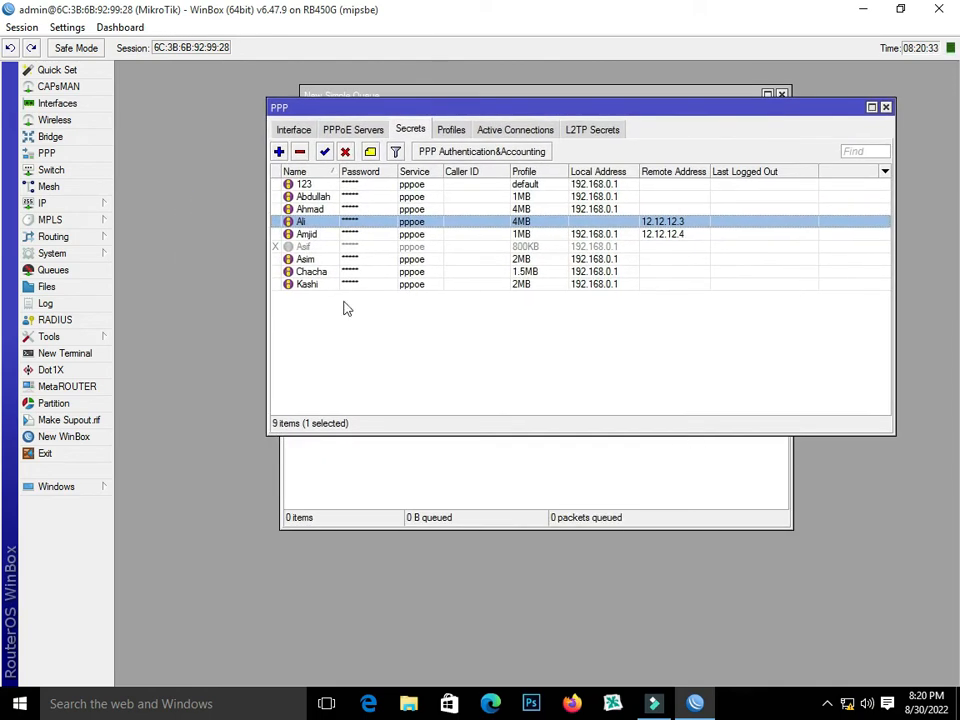
pyautogui.doubleClick(297, 222)
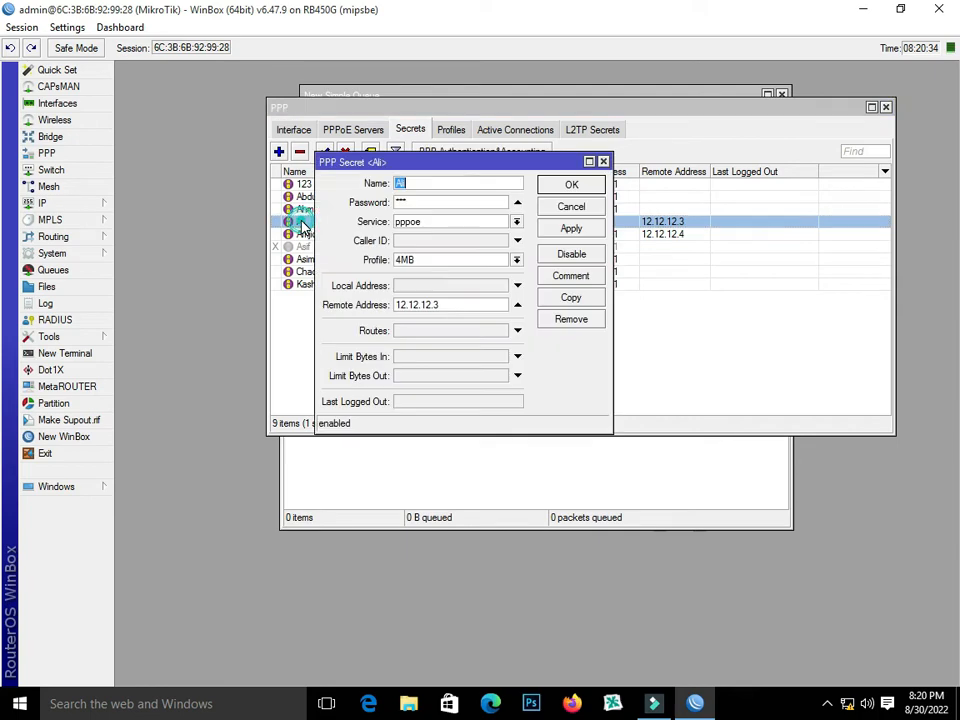
pyautogui.doubleClick(466, 305)
pyautogui.rightClick(416, 307)
pyautogui.click(446, 332)
# Start another new simple queue and paste 12.12.12.3 as its destination address.
pyautogui.click(435, 473)
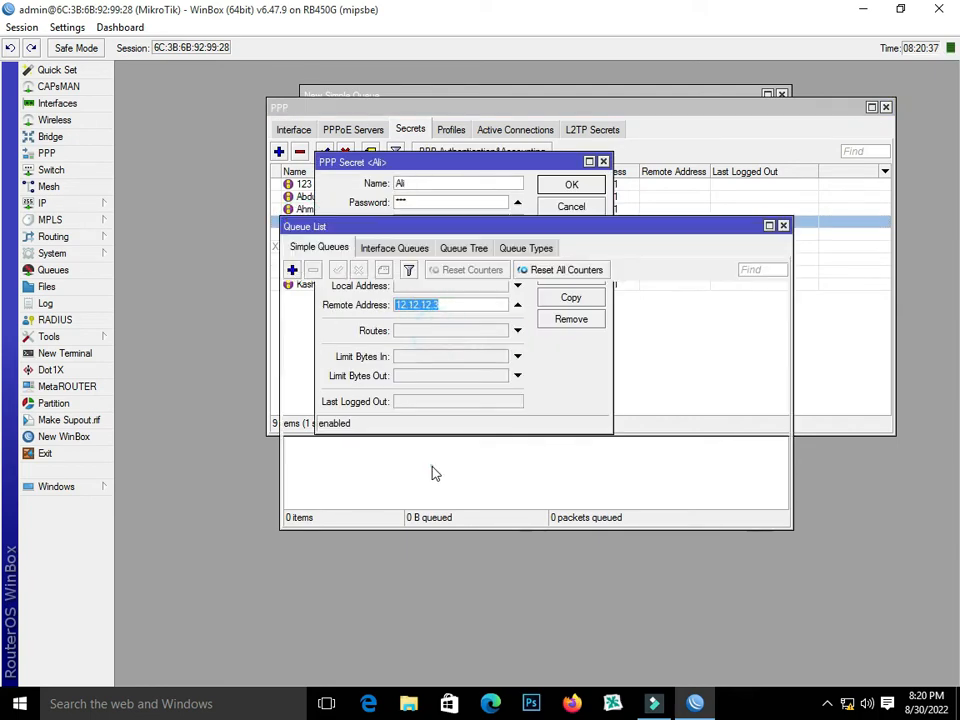
pyautogui.click(292, 270)
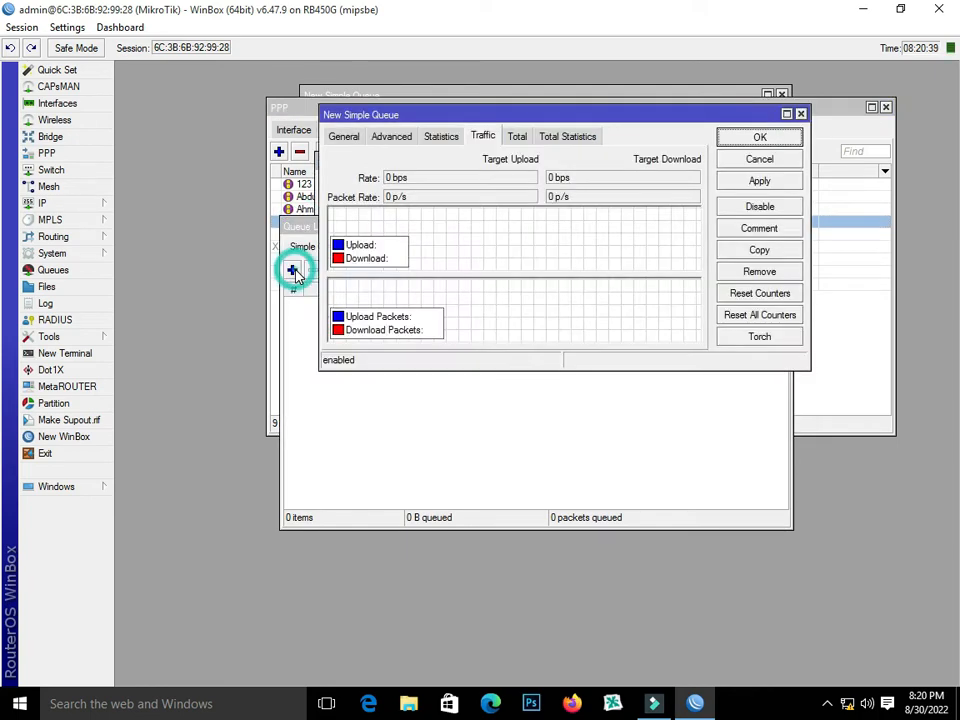
pyautogui.click(345, 136)
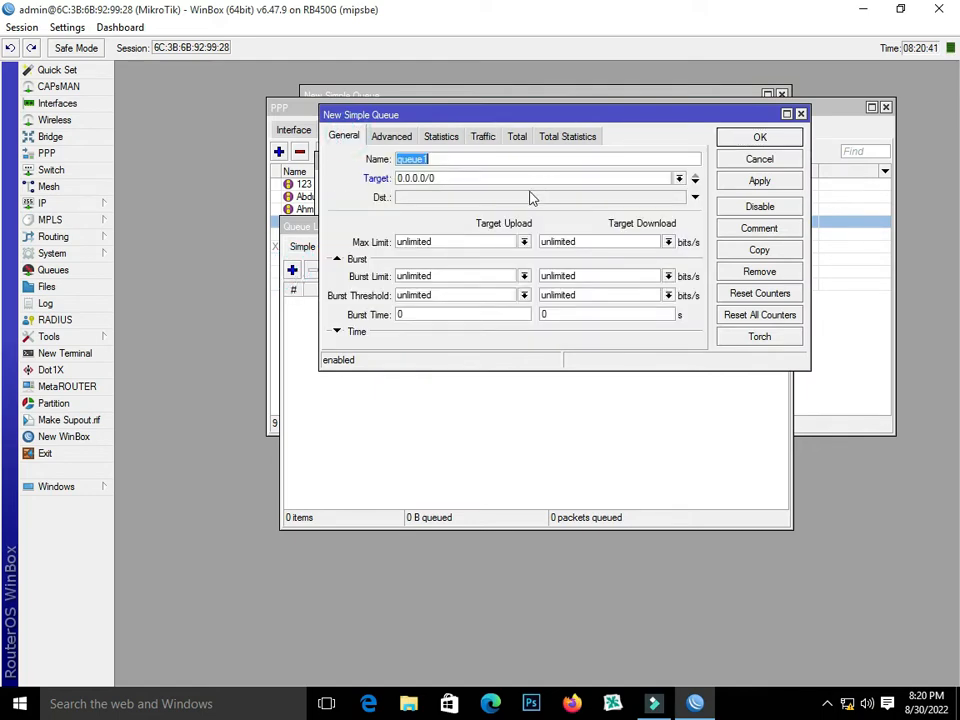
pyautogui.click(480, 198)
pyautogui.rightClick(502, 198)
pyautogui.click(527, 246)
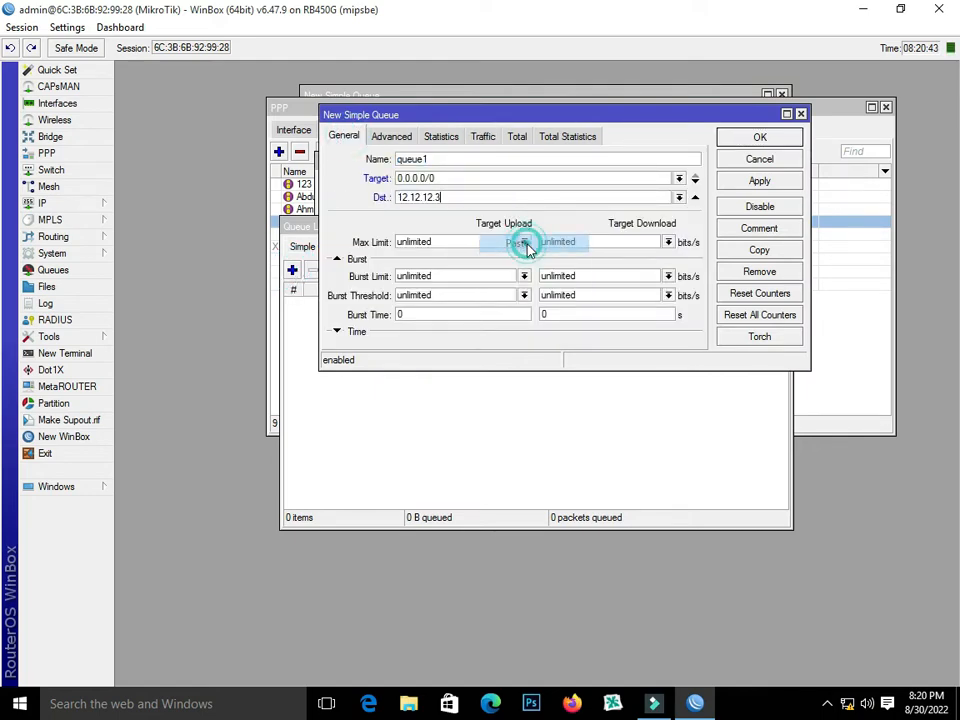
# Close the queue list, move the new queue window clear of the PPP list, and reopen the fourth-row user's secret.
pyautogui.moveTo(559, 111); pyautogui.dragTo(479, 134)
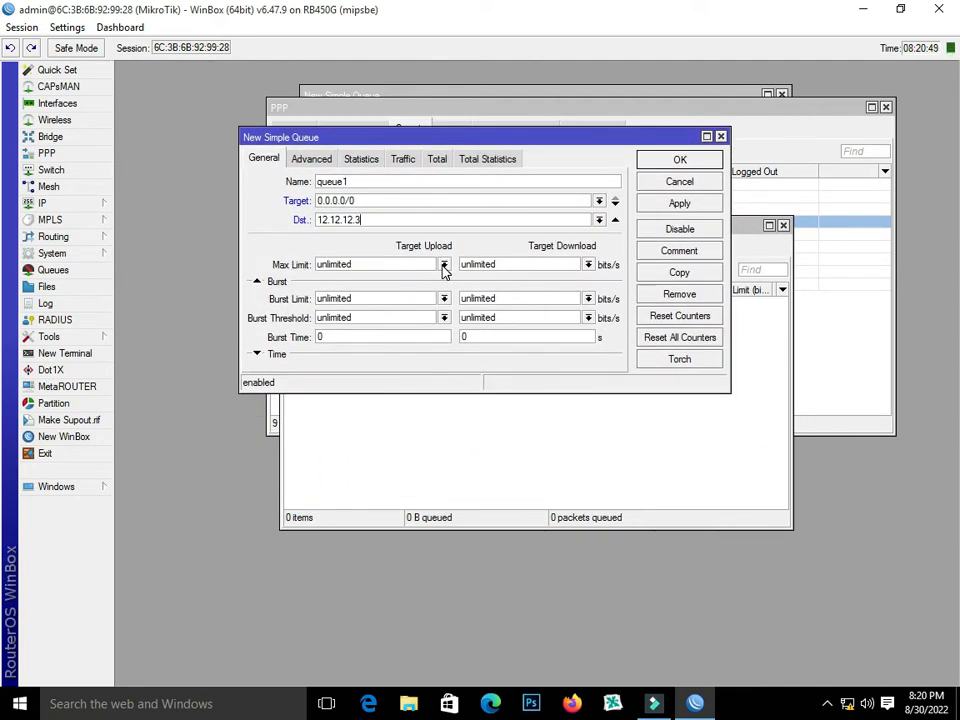
pyautogui.click(748, 224)
pyautogui.click(787, 226)
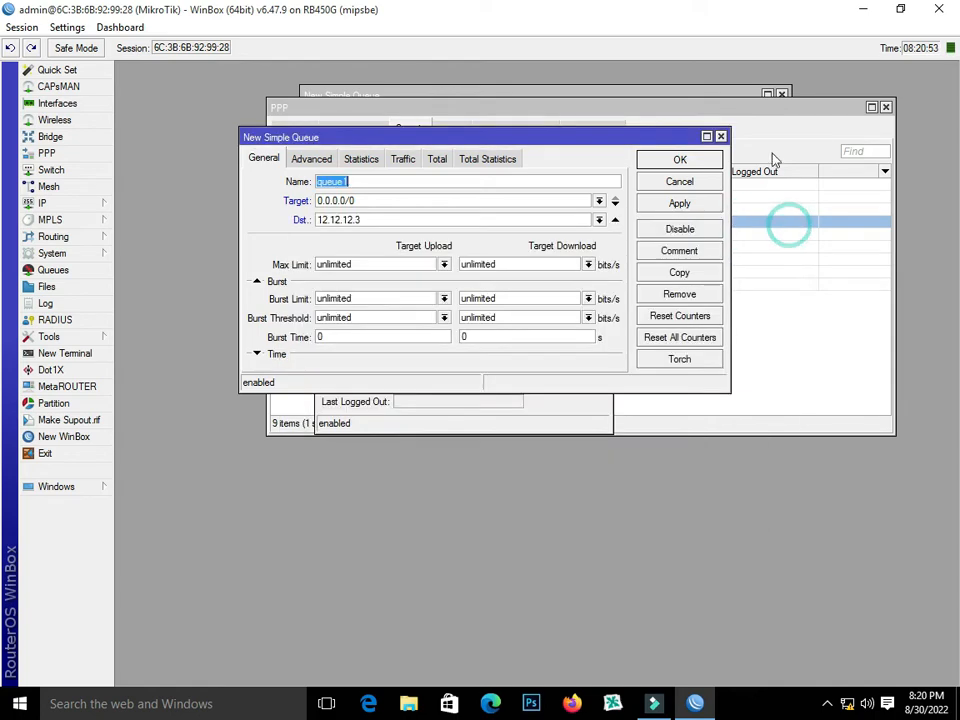
pyautogui.moveTo(646, 138); pyautogui.dragTo(677, 294)
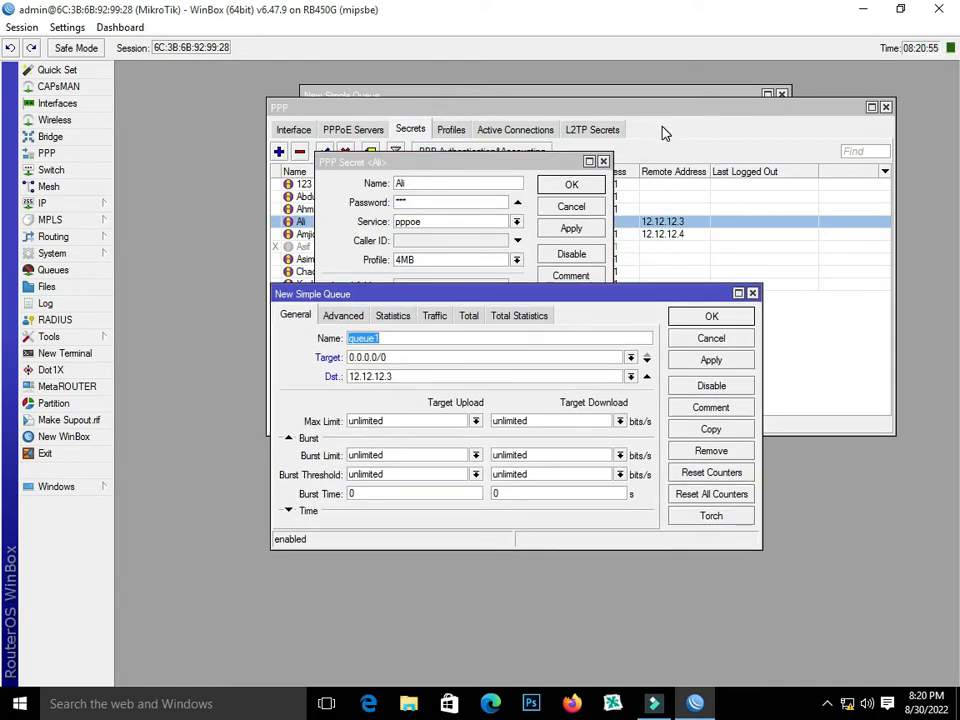
pyautogui.click(666, 106)
pyautogui.doubleClick(407, 222)
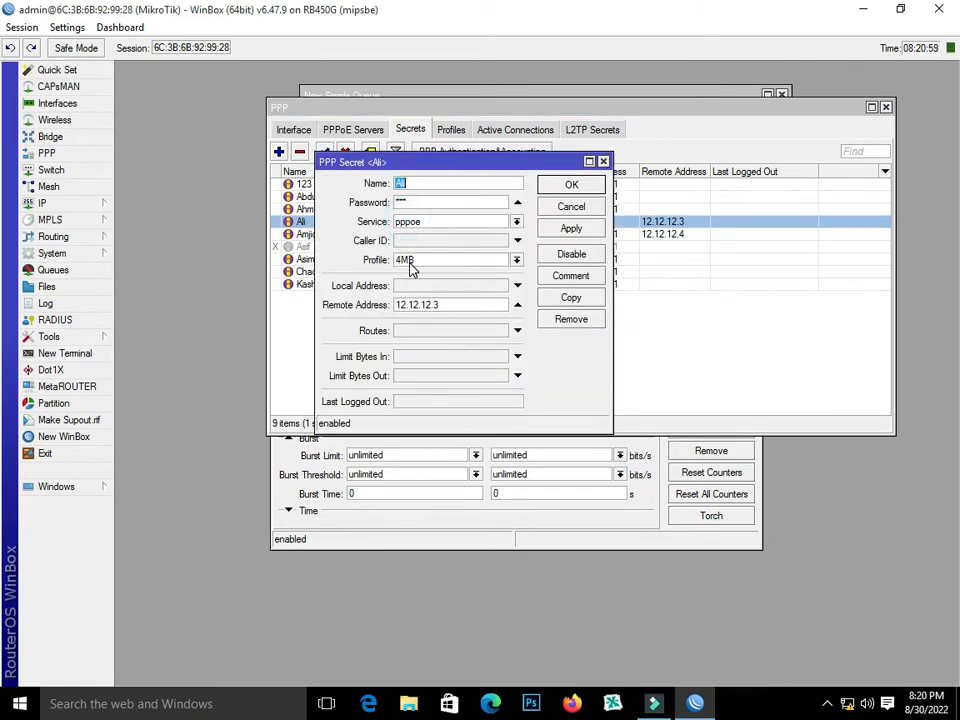
# Set the new simple queue's maximum limit to 4M for both target upload and target download.
pyautogui.click(497, 540)
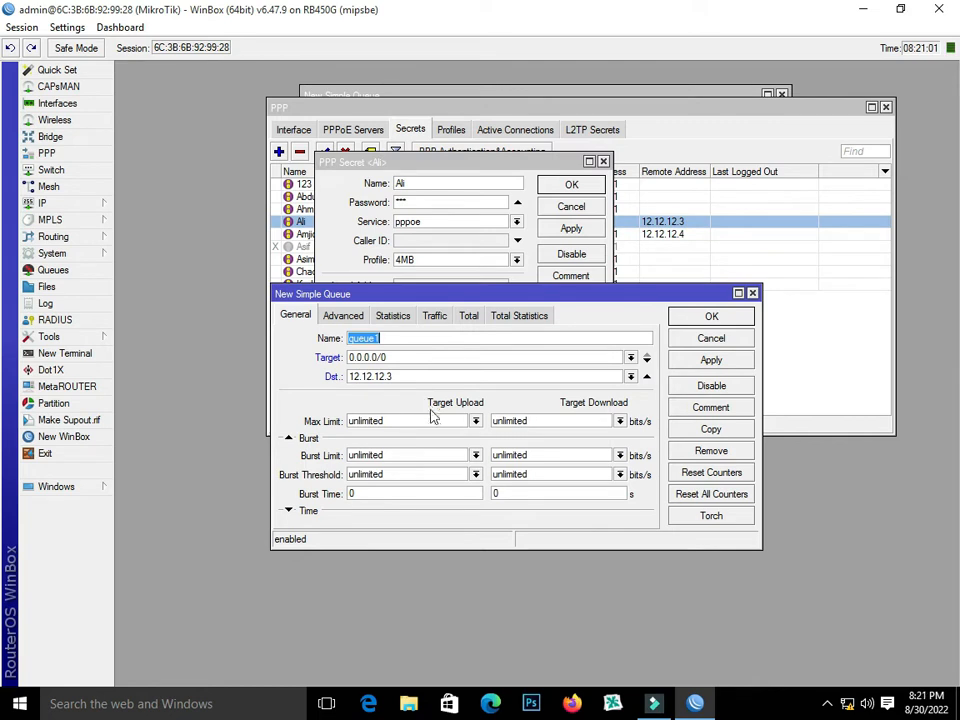
pyautogui.click(474, 421)
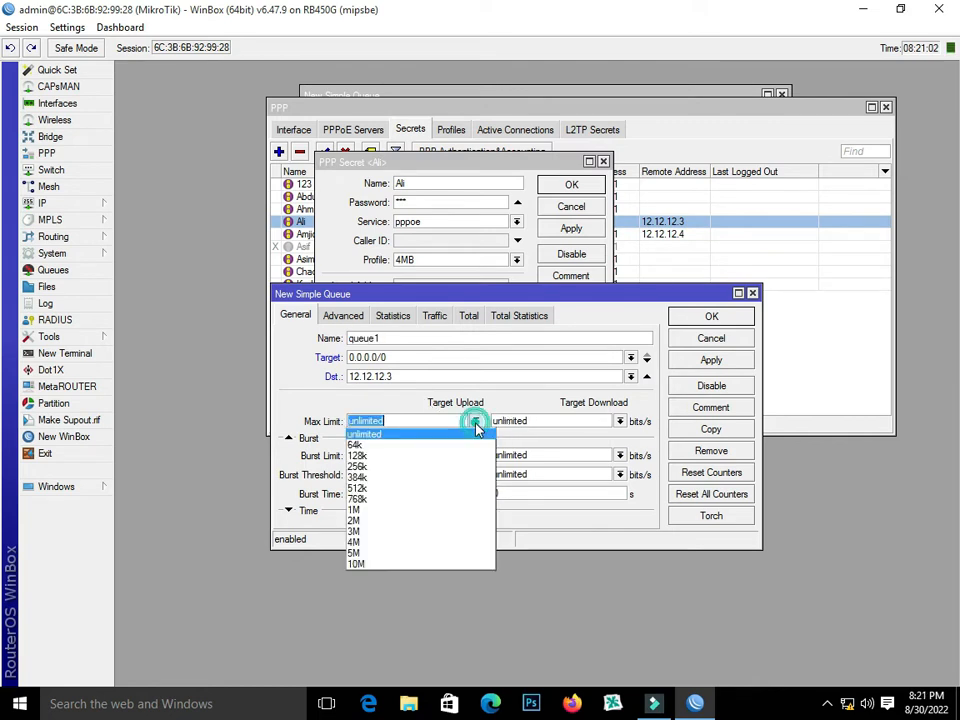
pyautogui.click(418, 541)
pyautogui.click(620, 421)
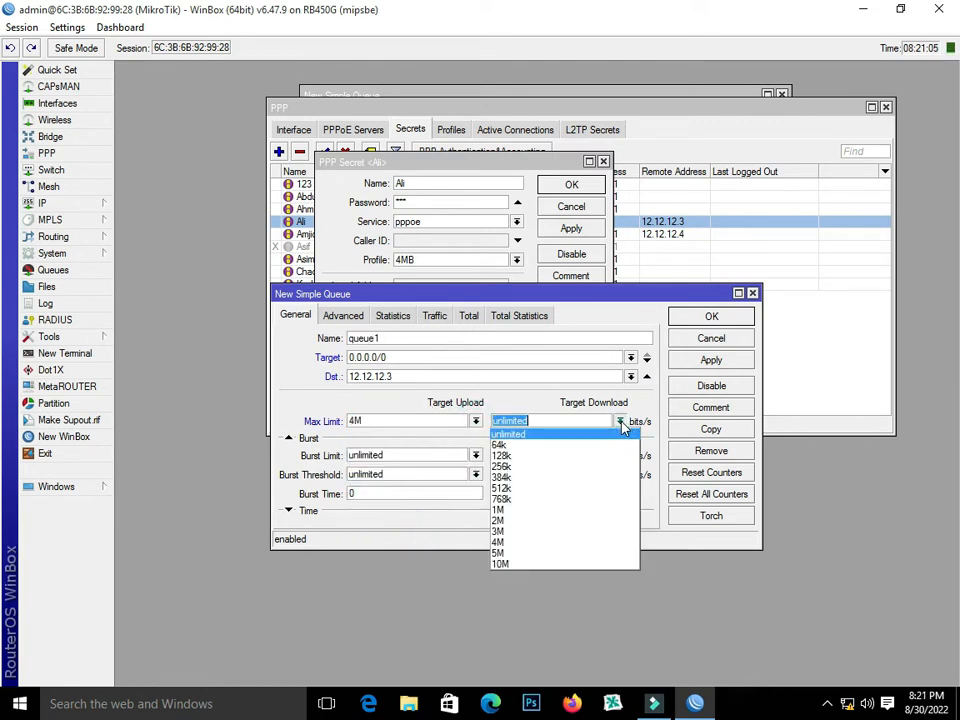
pyautogui.click(572, 552)
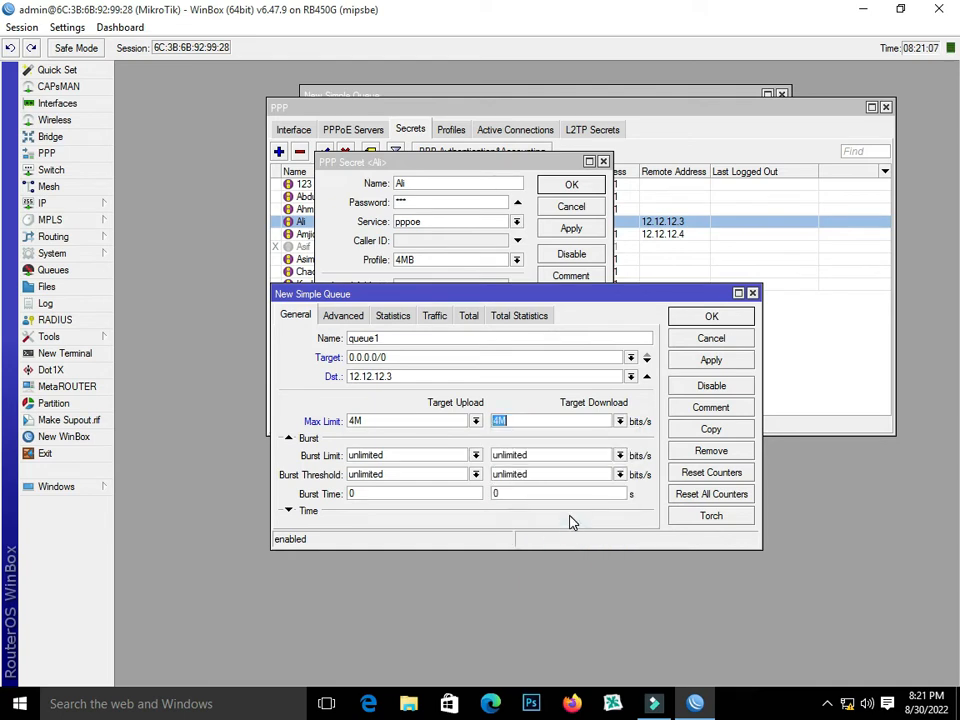
# Set the queue's burst limit to 8M for both upload and download.
pyautogui.moveTo(525, 300); pyautogui.dragTo(507, 150)
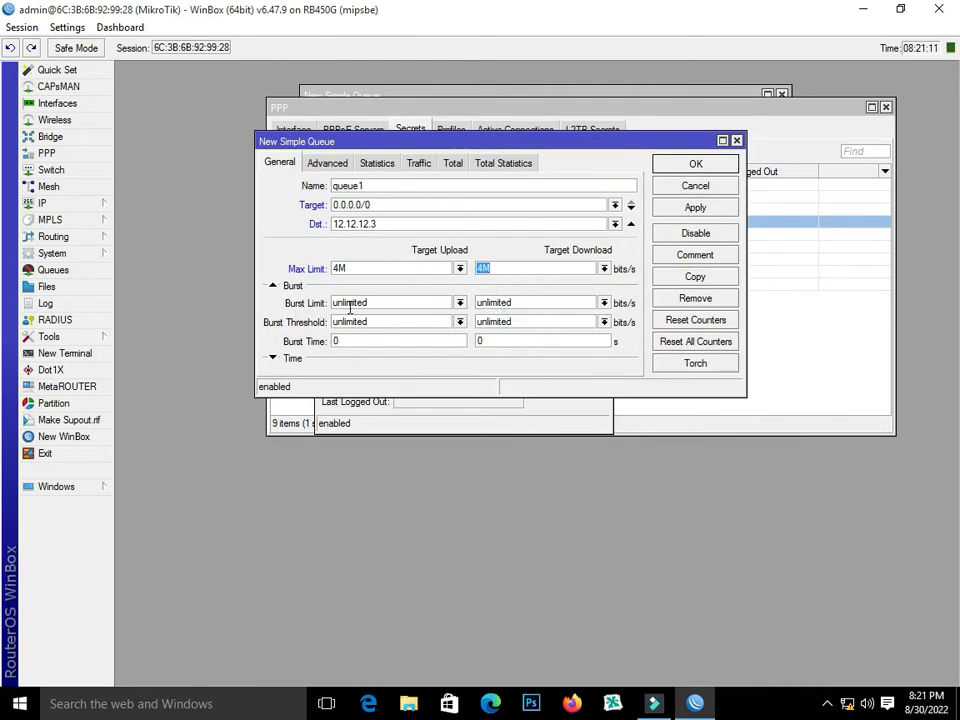
pyautogui.click(460, 302)
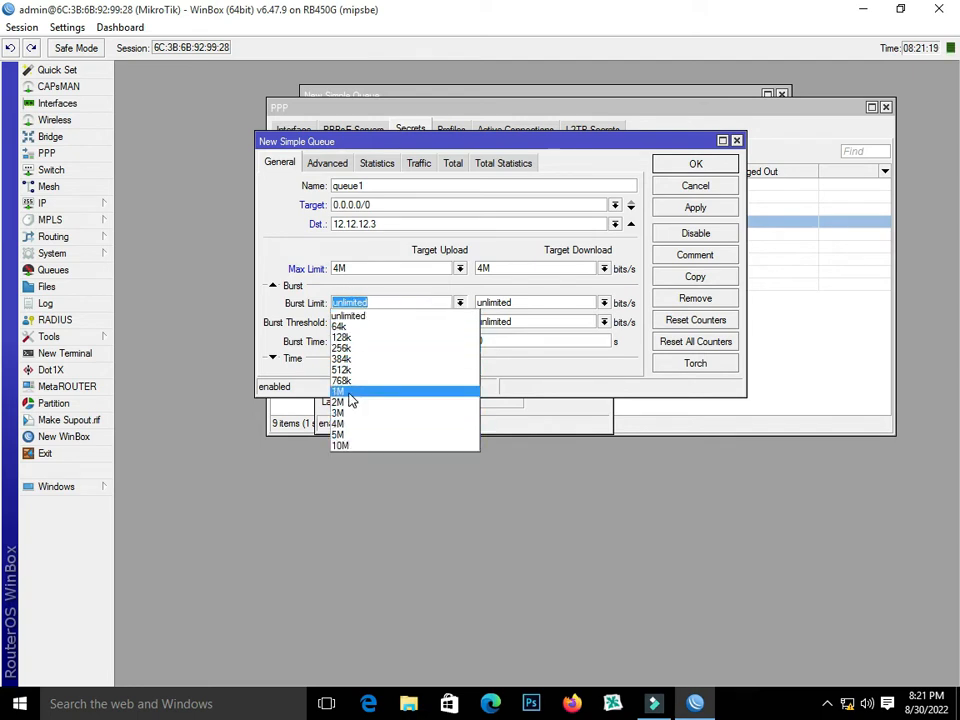
pyautogui.click(377, 304)
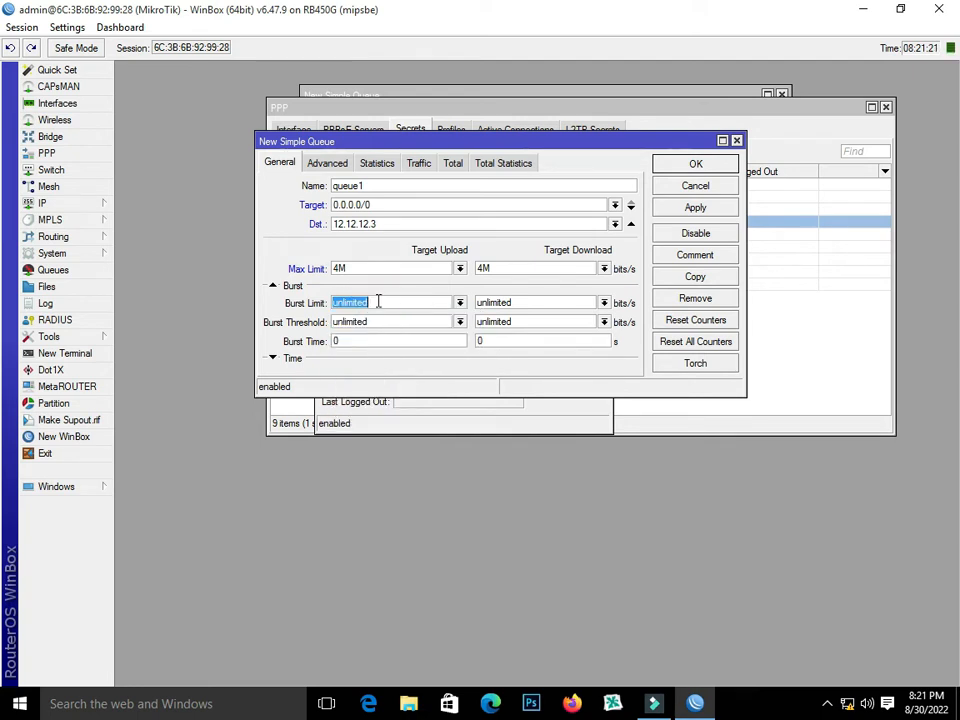
pyautogui.write('8MB')
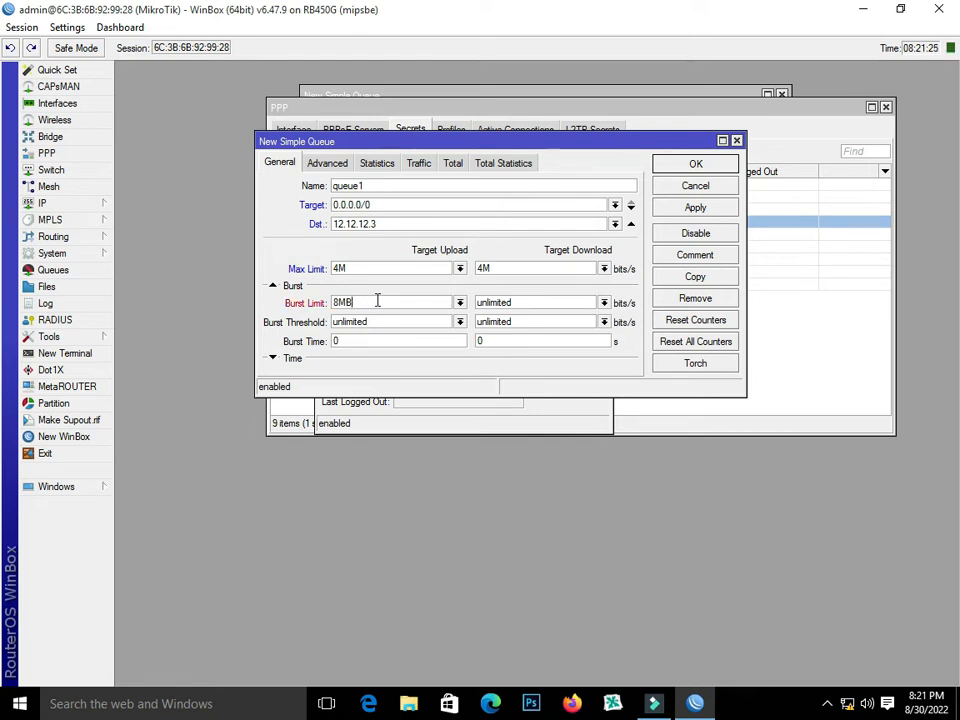
pyautogui.press('BackSpace')
pyautogui.doubleClick(537, 302)
pyautogui.write('8M')
# Set the queue's burst threshold to 4M for both upload and download.
pyautogui.click(459, 321)
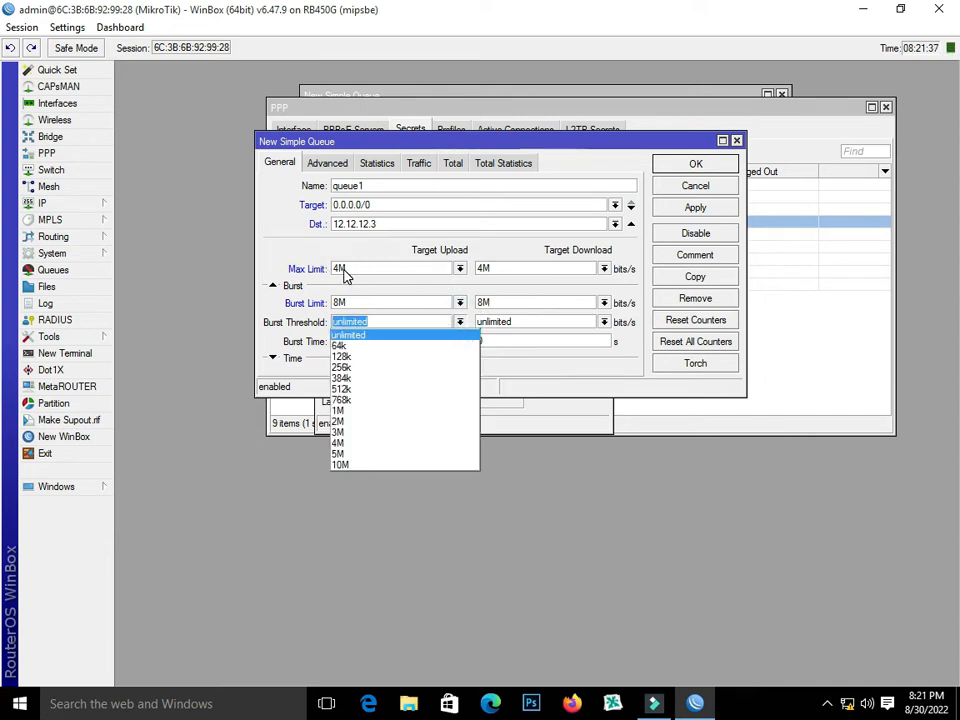
pyautogui.click(370, 442)
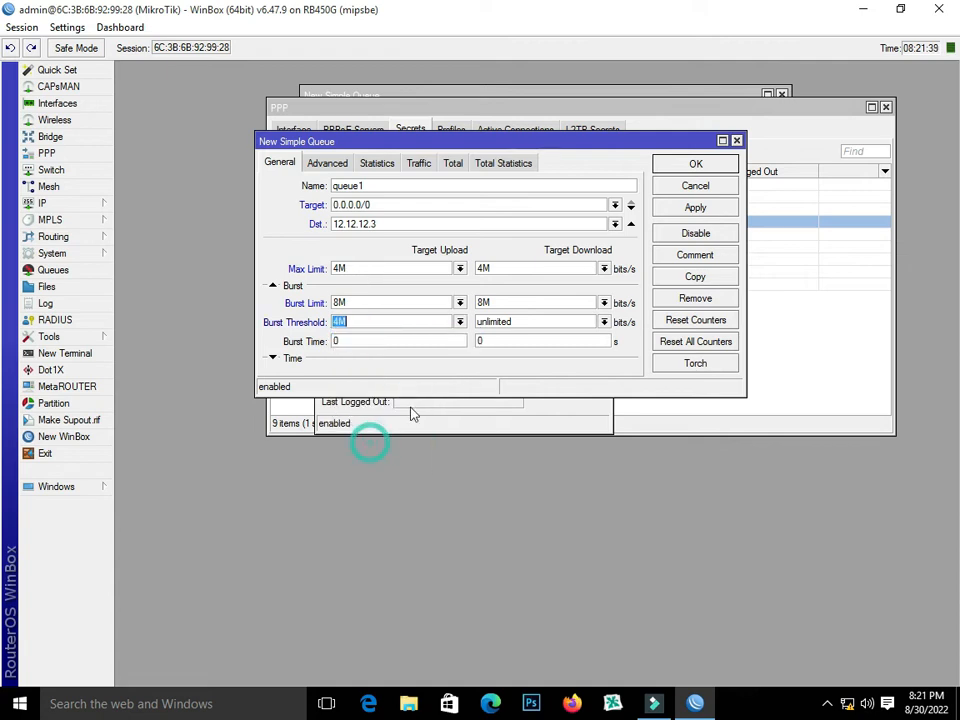
pyautogui.click(605, 322)
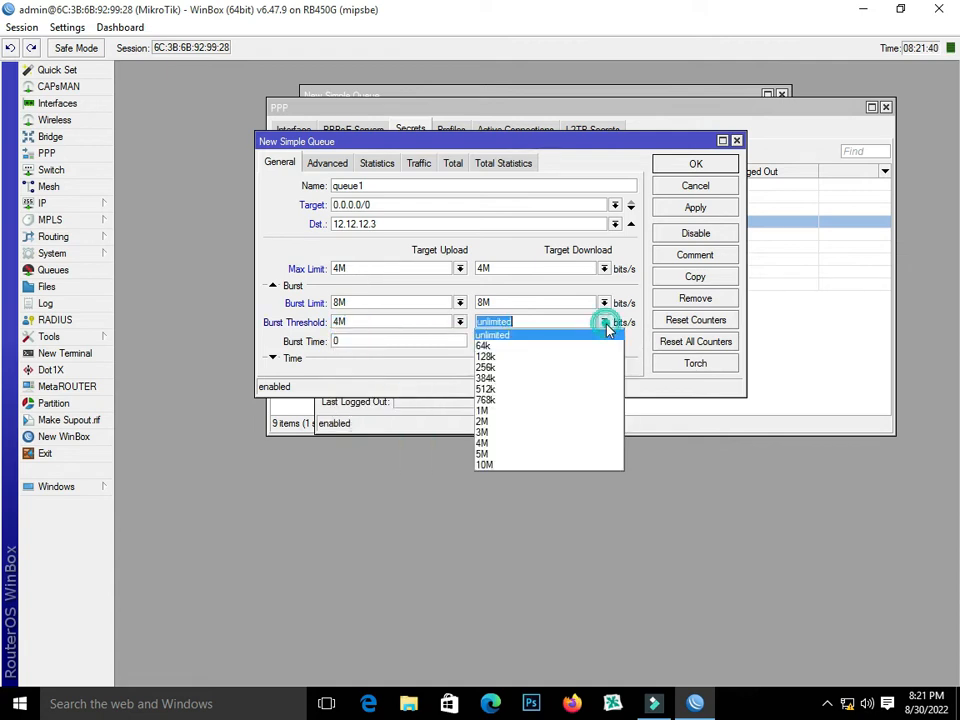
pyautogui.click(566, 443)
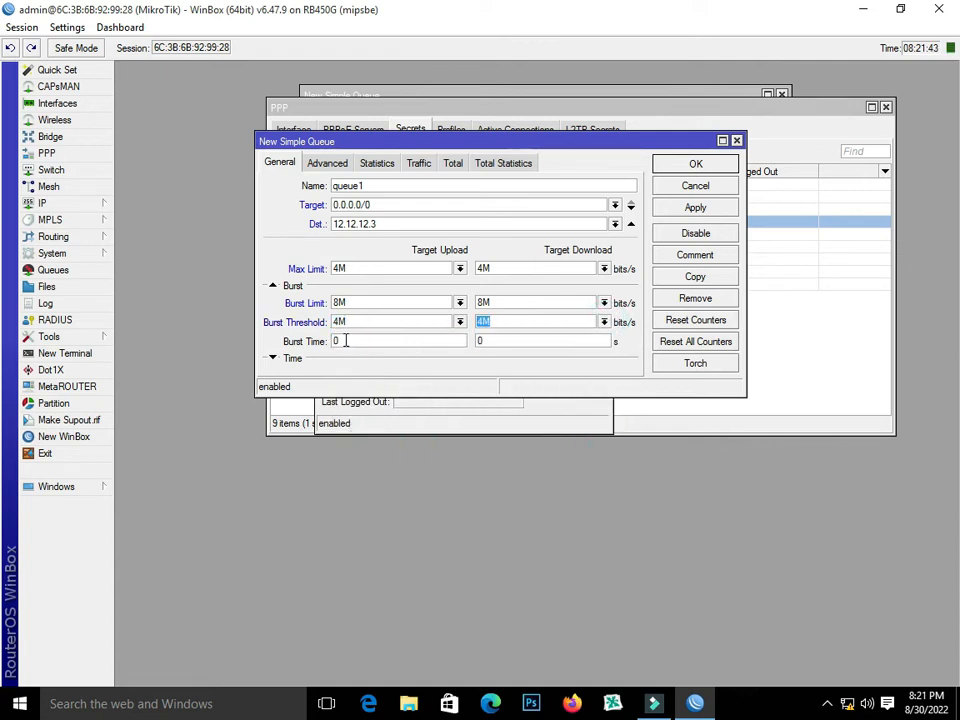
# Set the queue's burst time to 30 seconds for both upload and download, and save the queue.
pyautogui.click(379, 341)
pyautogui.moveTo(503, 341); pyautogui.dragTo(426, 343)
pyautogui.click(703, 207)
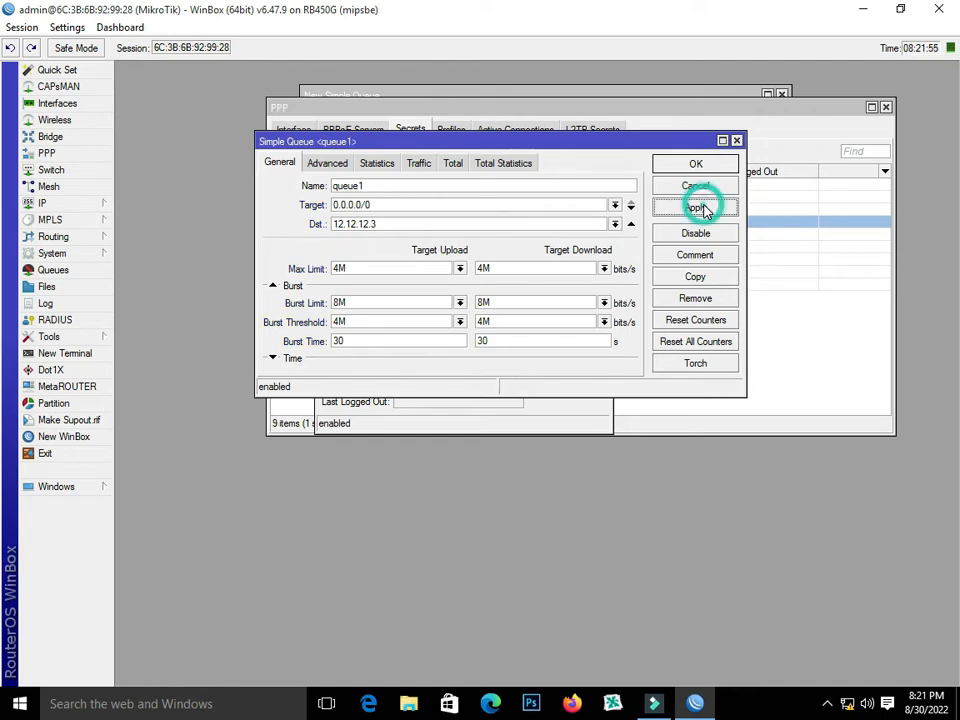
pyautogui.click(698, 164)
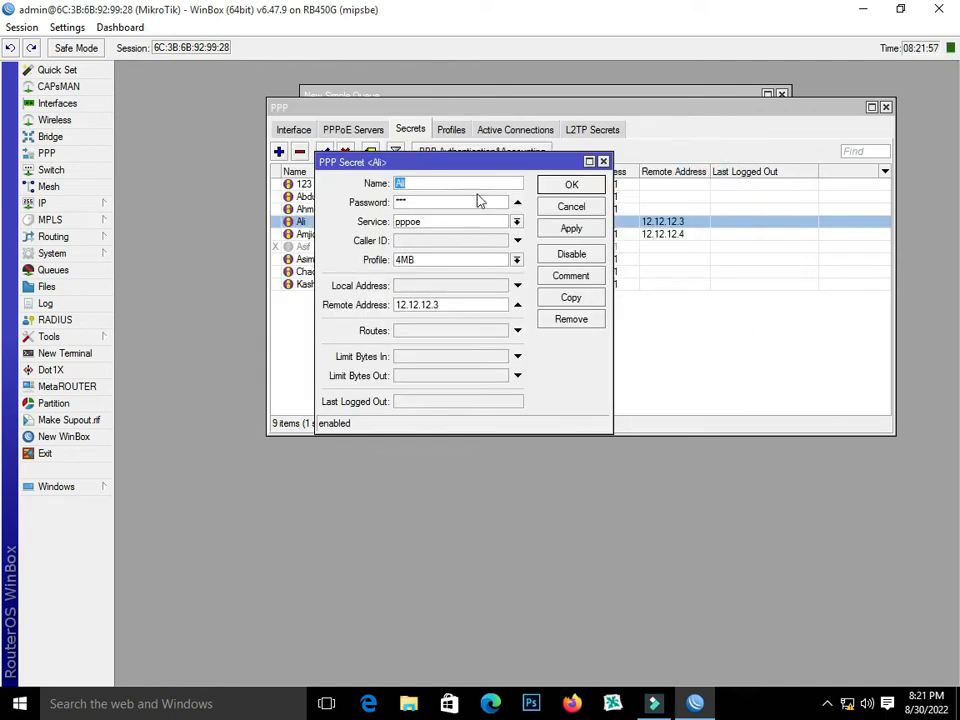
# Display the PPP interface list and close the open PPP secret without changes.
pyautogui.moveTo(484, 165); pyautogui.dragTo(480, 254)
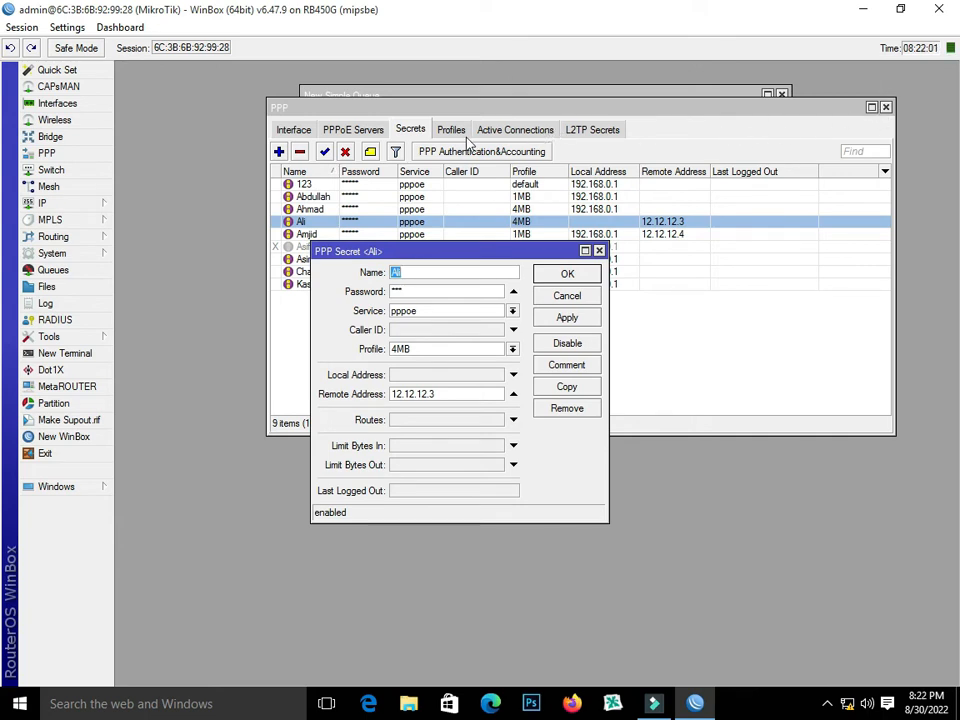
pyautogui.click(294, 130)
pyautogui.click(489, 512)
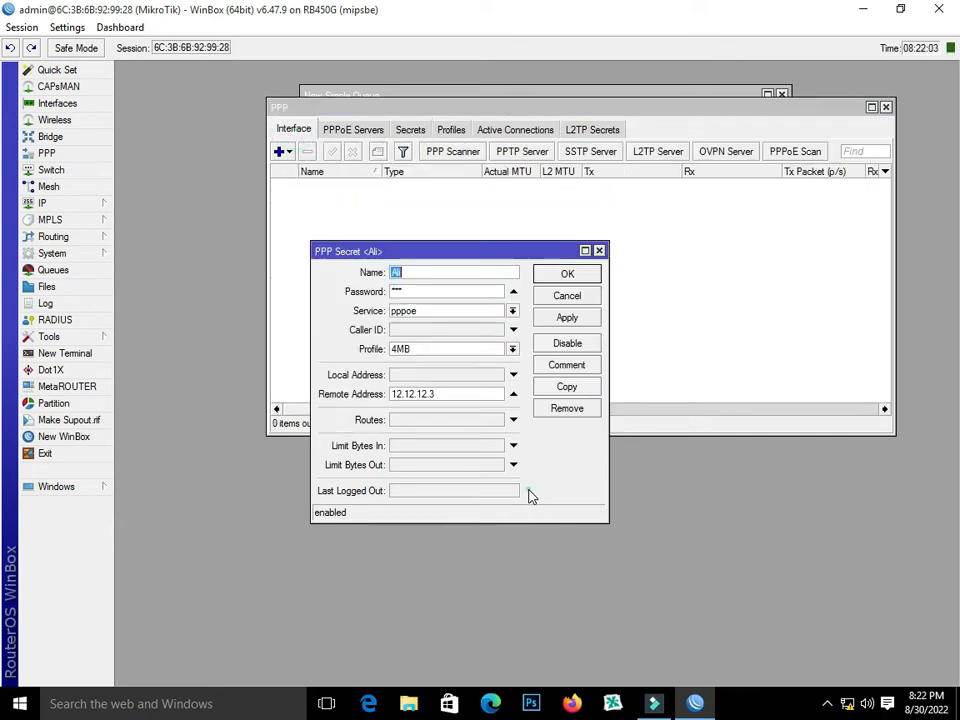
pyautogui.click(599, 251)
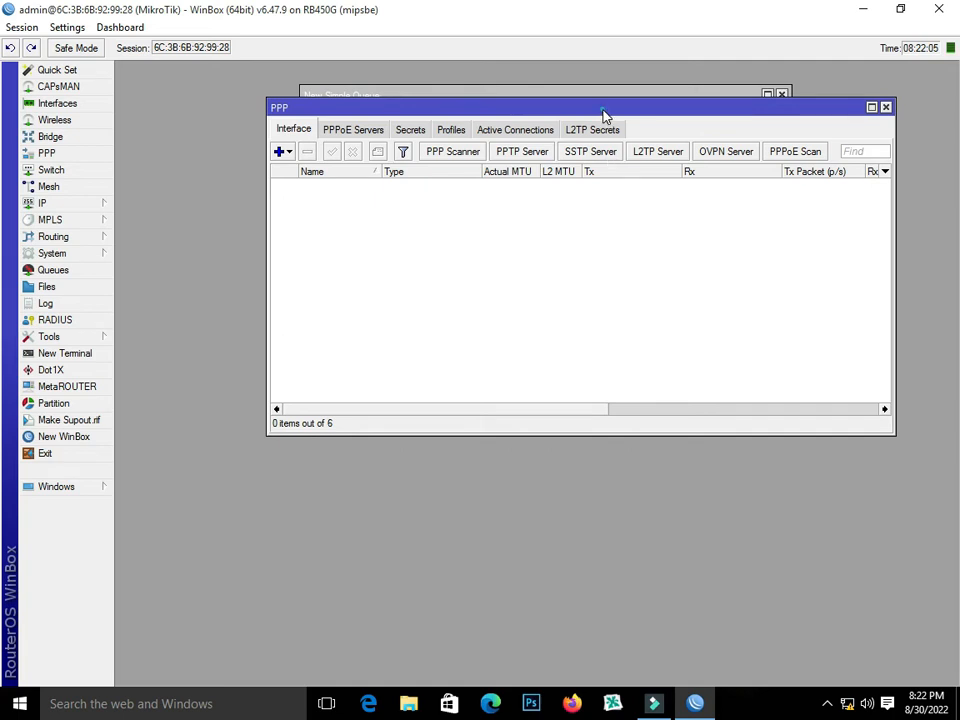
# Close the leftover unsaved simple queue hidden behind the PPP window and reposition the PPP window.
pyautogui.moveTo(602, 108); pyautogui.dragTo(541, 229)
pyautogui.click(520, 95)
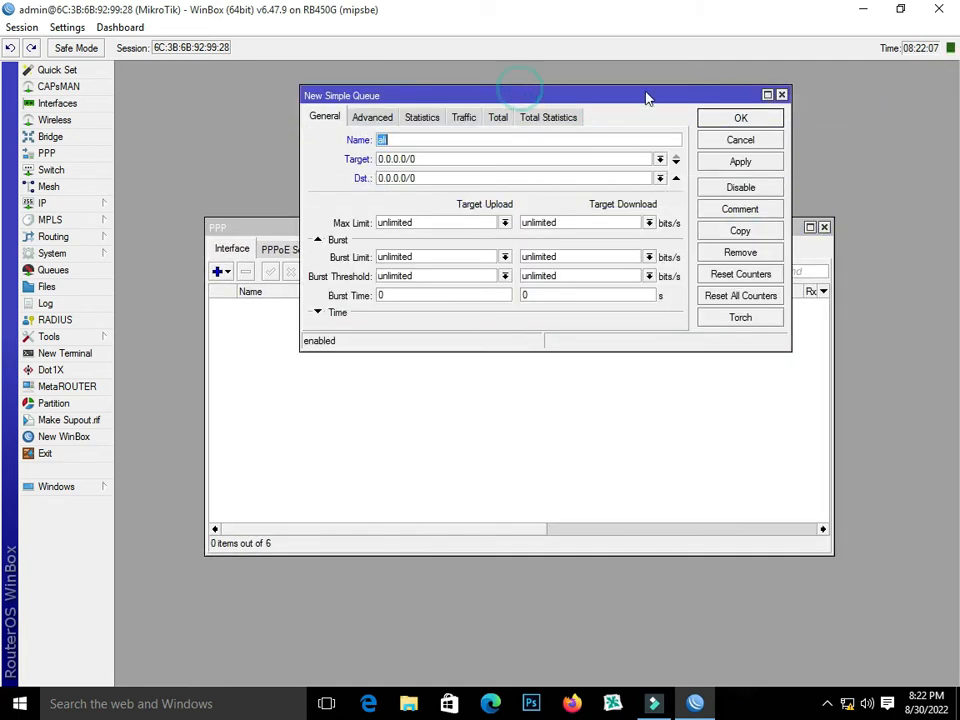
pyautogui.click(783, 93)
pyautogui.moveTo(575, 227); pyautogui.dragTo(584, 189)
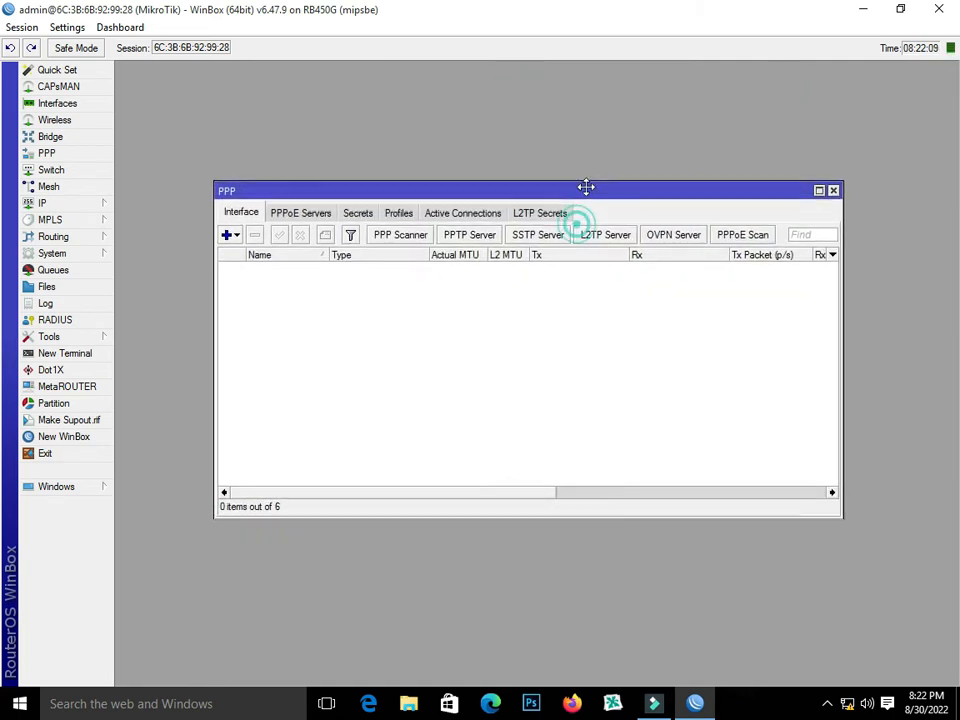
# Connect the Windows Broadband Connection by signing in with the PPPoE user's name and password, and close the Windows settings.
pyautogui.click(847, 701)
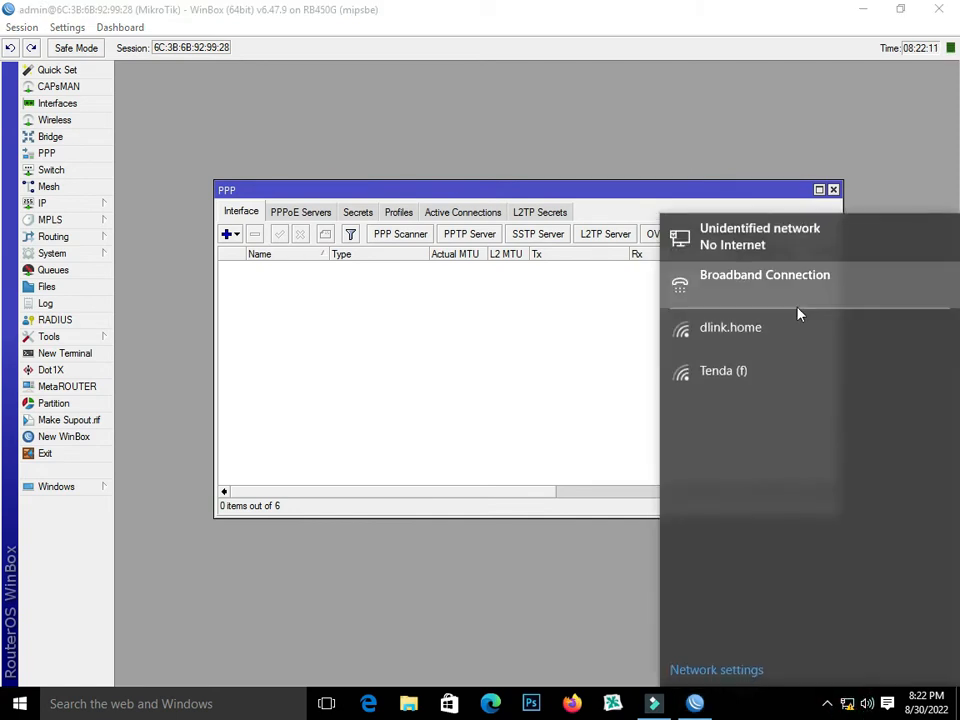
pyautogui.click(770, 285)
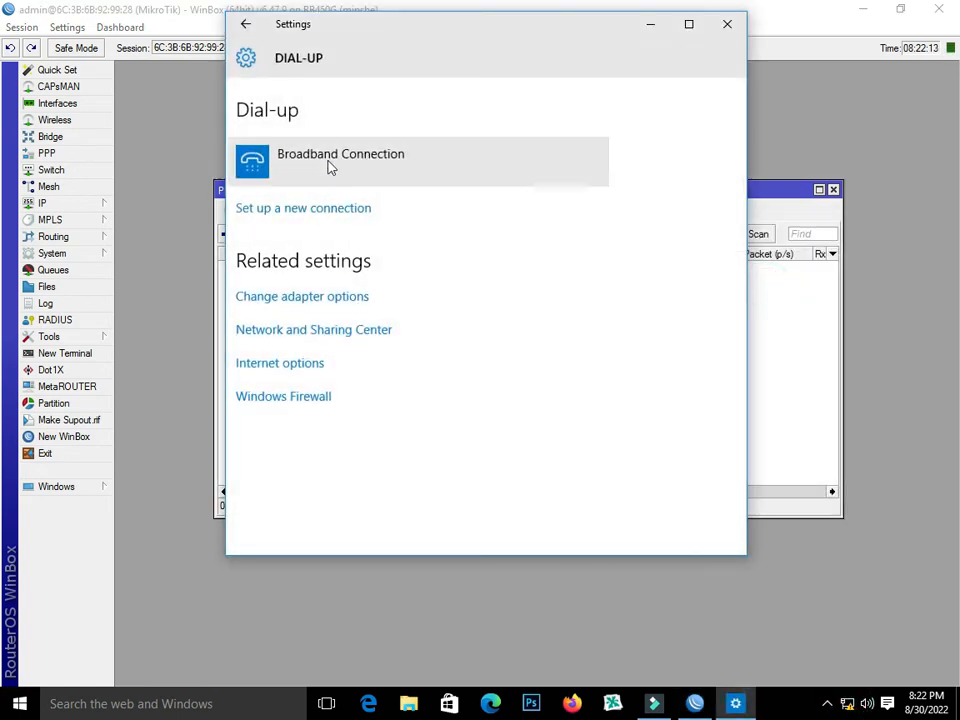
pyautogui.click(321, 159)
pyautogui.click(352, 218)
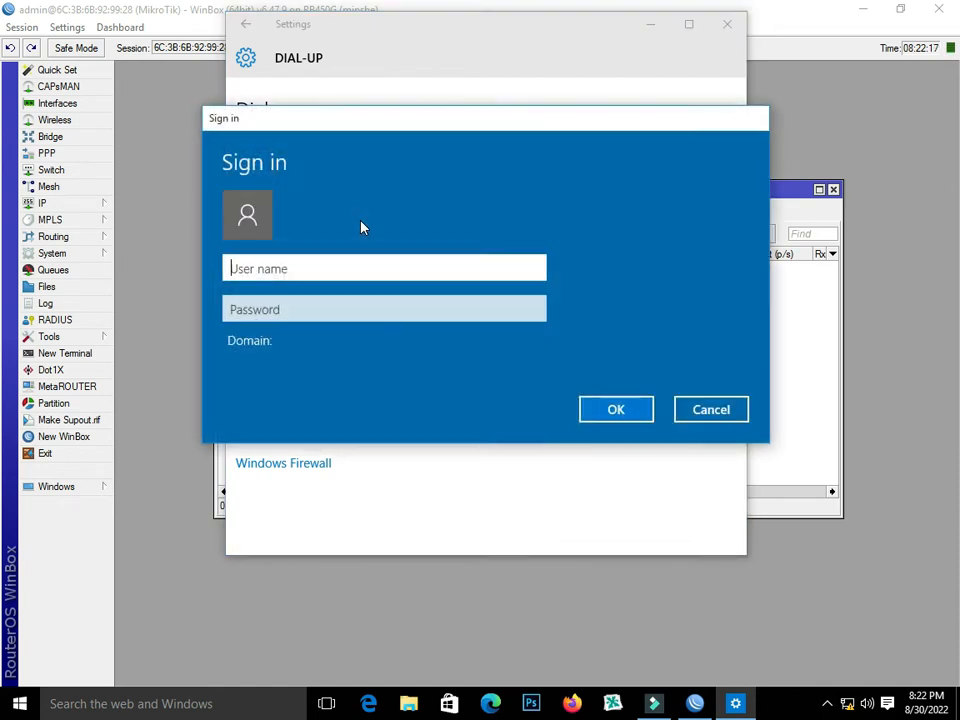
pyautogui.write('Ali')
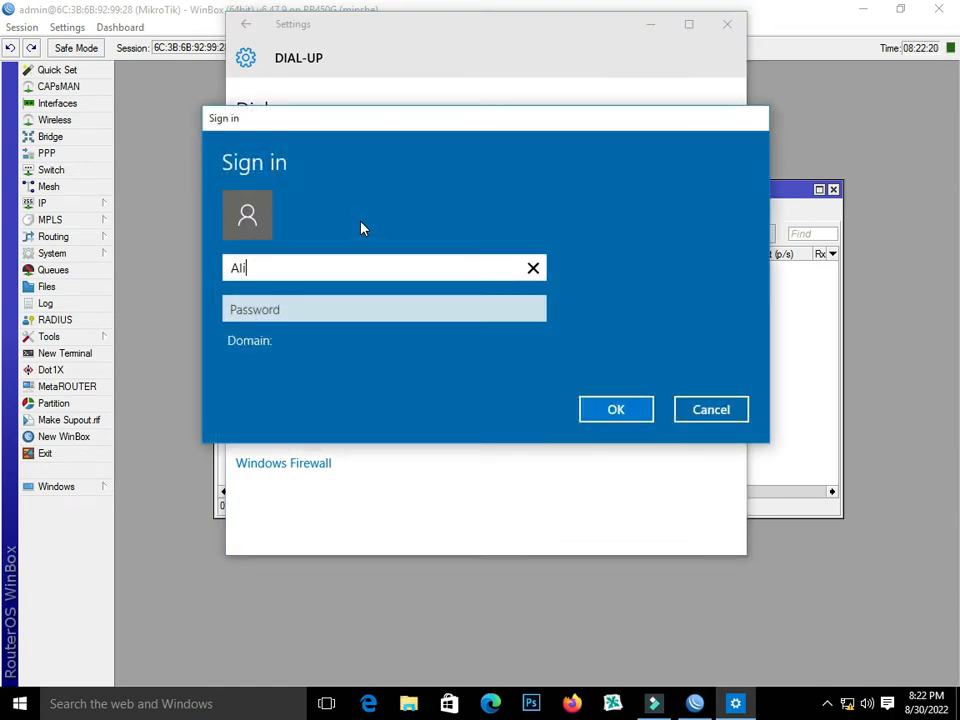
pyautogui.press('Tab')
pyautogui.write('•••')
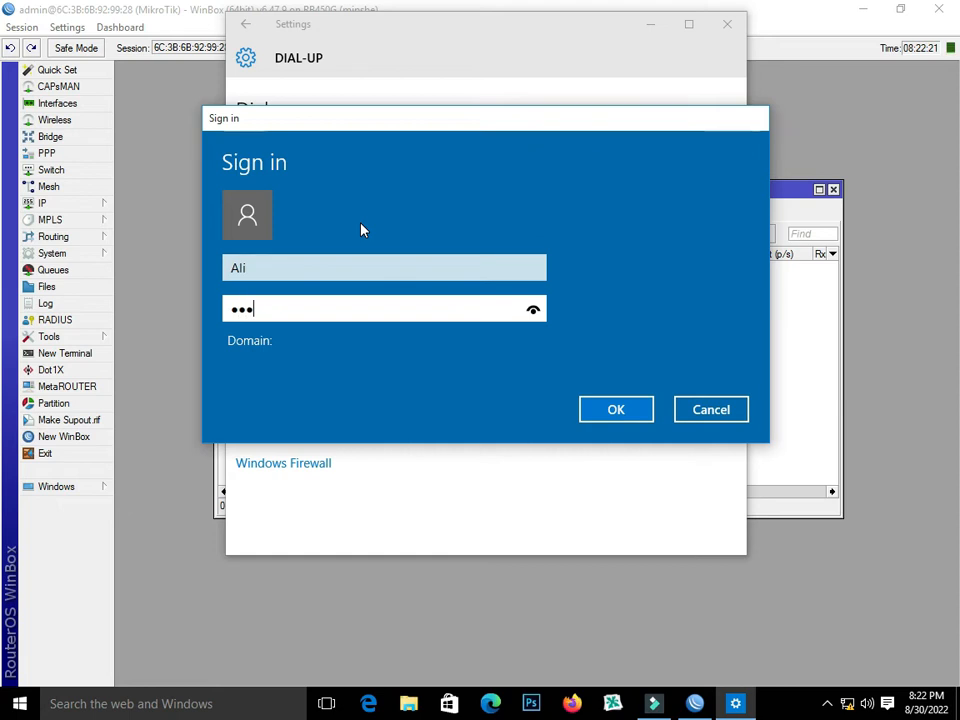
pyautogui.click(612, 411)
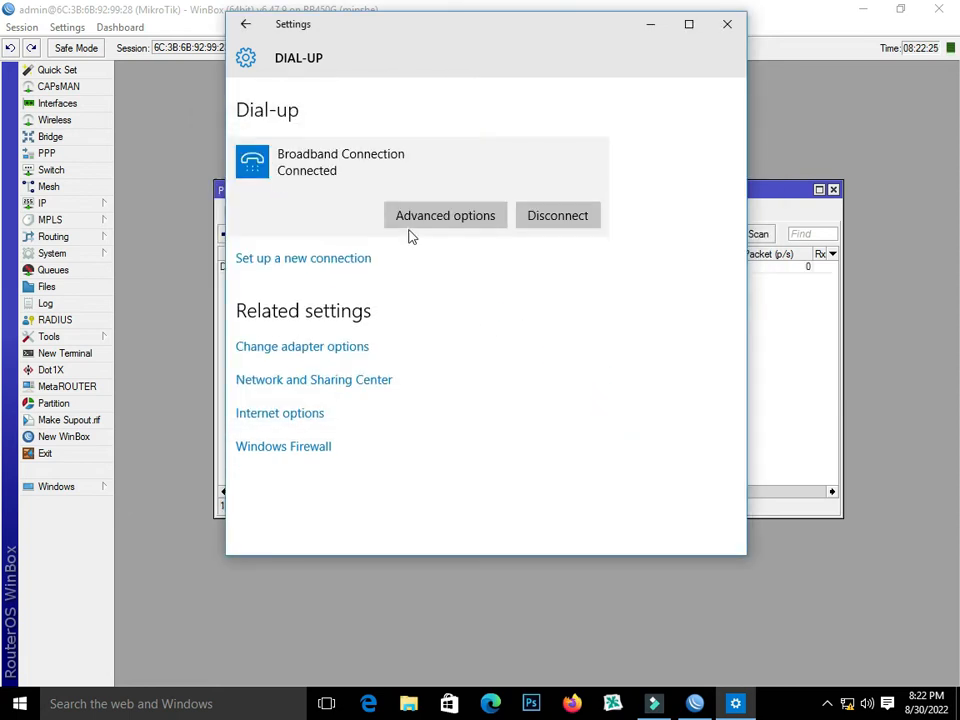
pyautogui.click(735, 28)
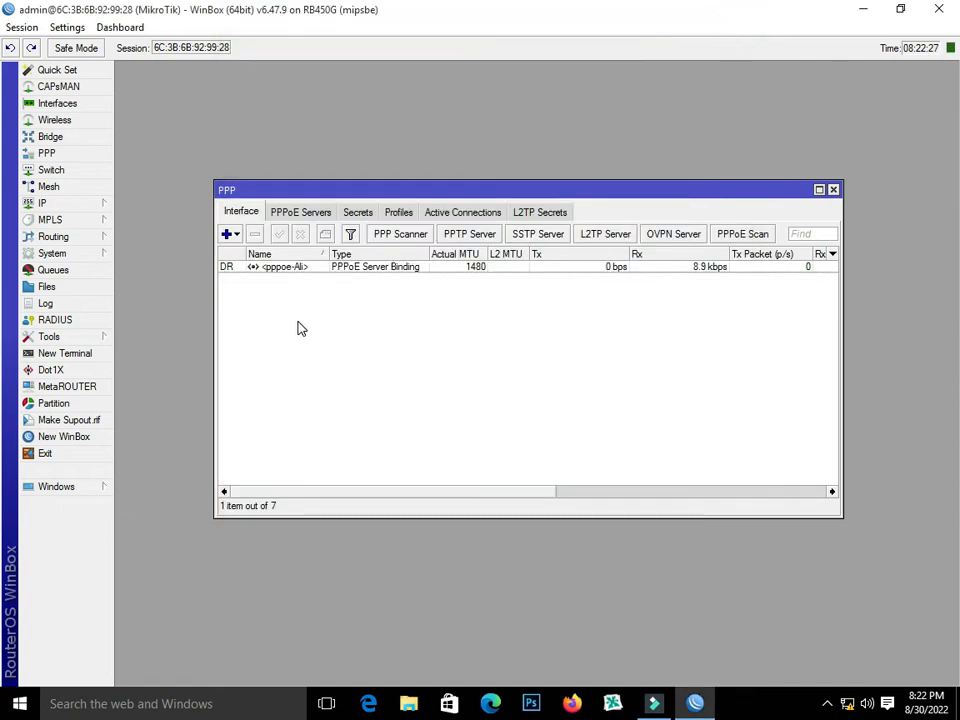
# Open the connected user's PPPoE interface and examine its traffic rates and graphs.
pyautogui.click(292, 269)
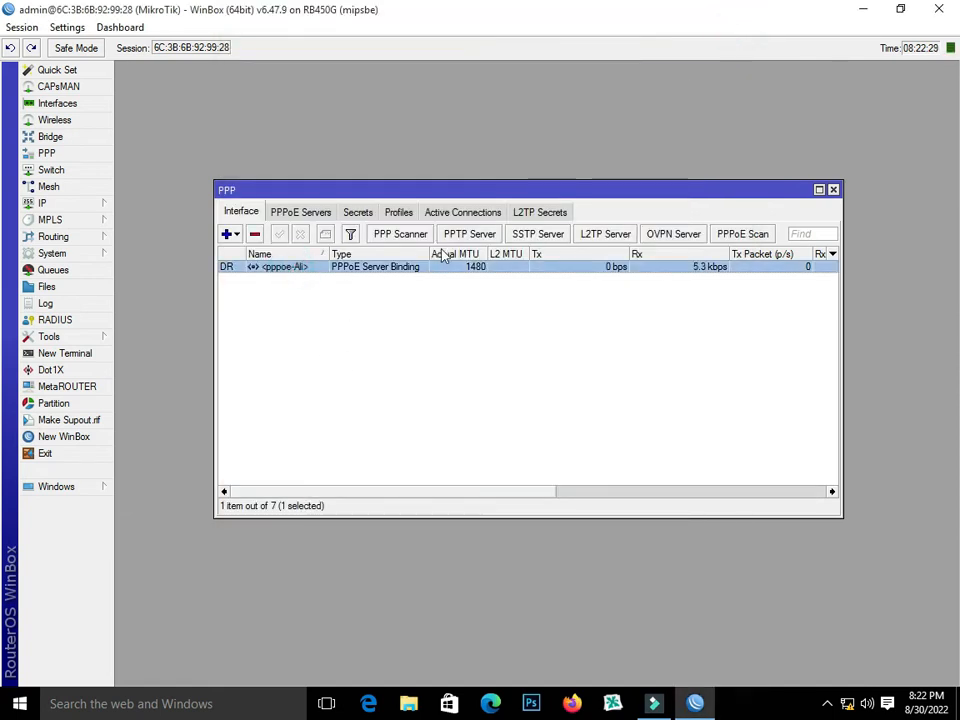
pyautogui.doubleClick(407, 272)
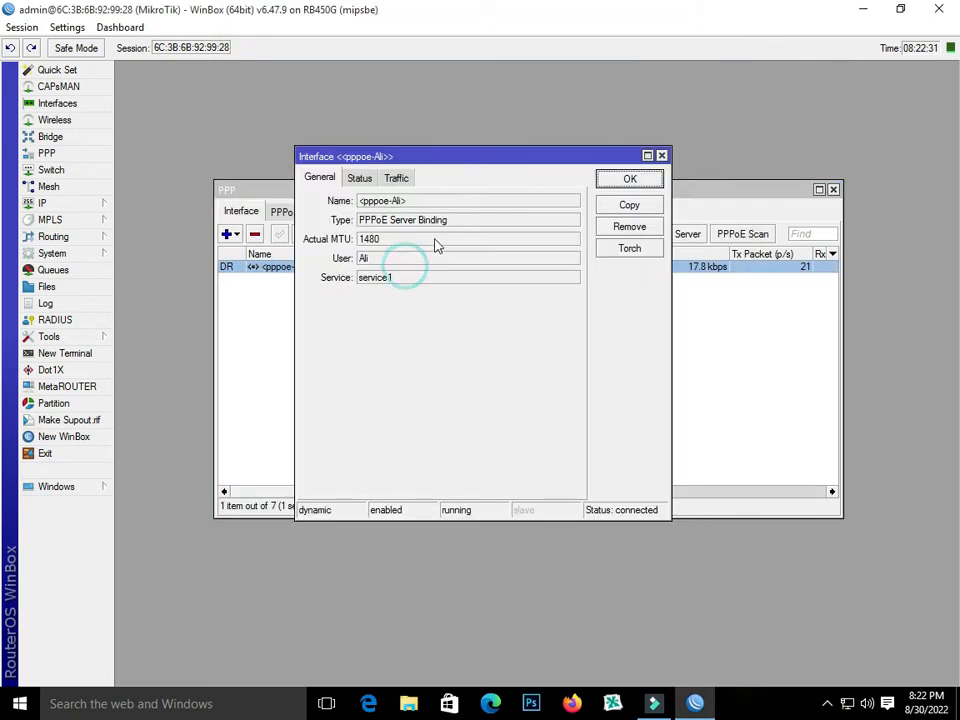
pyautogui.click(396, 177)
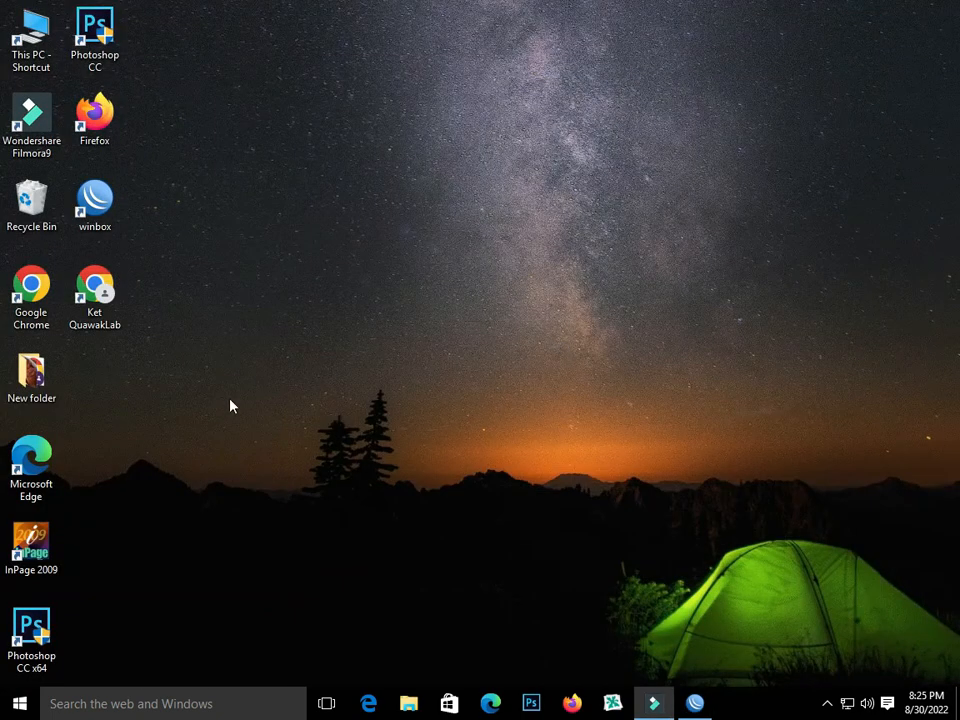
# Open Chrome and arrange its window below the PPPoE interface's Tx/Rx rates so both can be watched together.
pyautogui.doubleClick(94, 288)
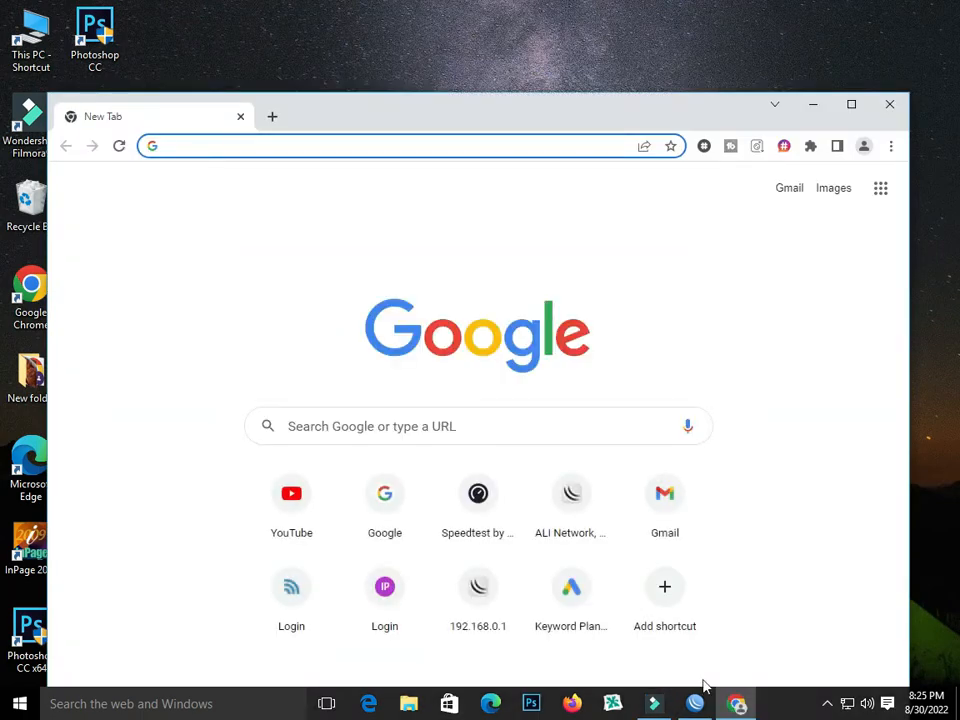
pyautogui.click(694, 704)
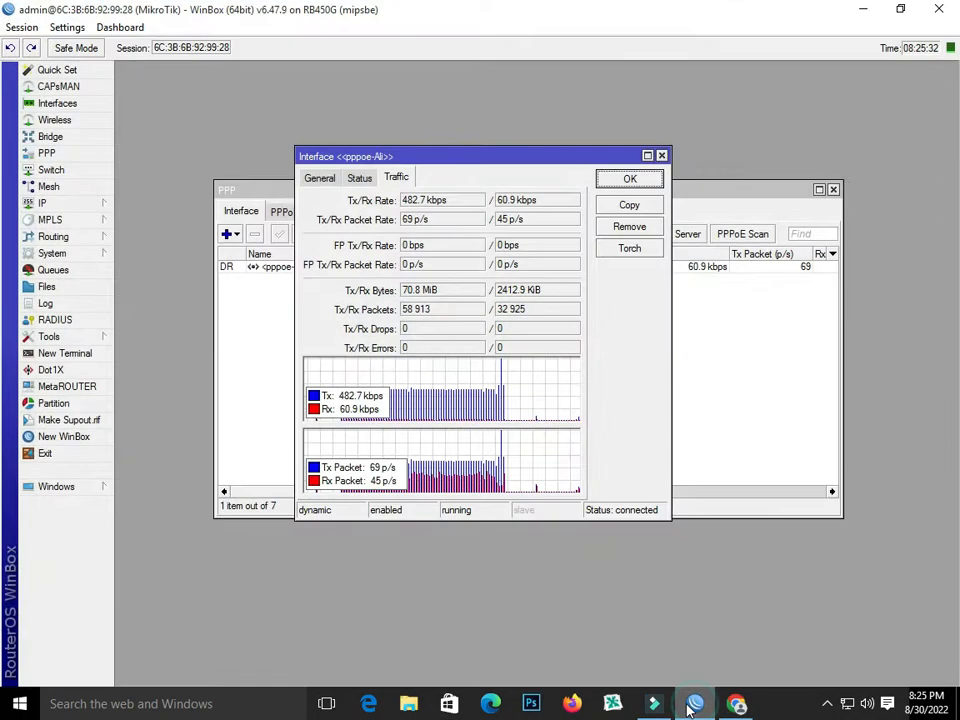
pyautogui.click(735, 704)
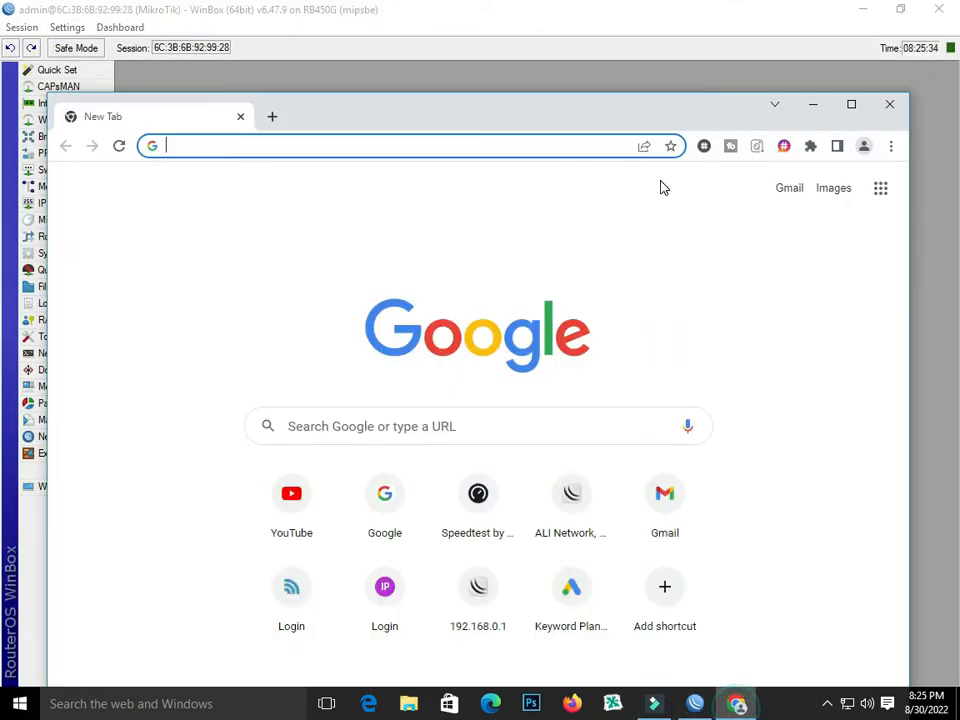
pyautogui.moveTo(647, 118); pyautogui.dragTo(684, 238)
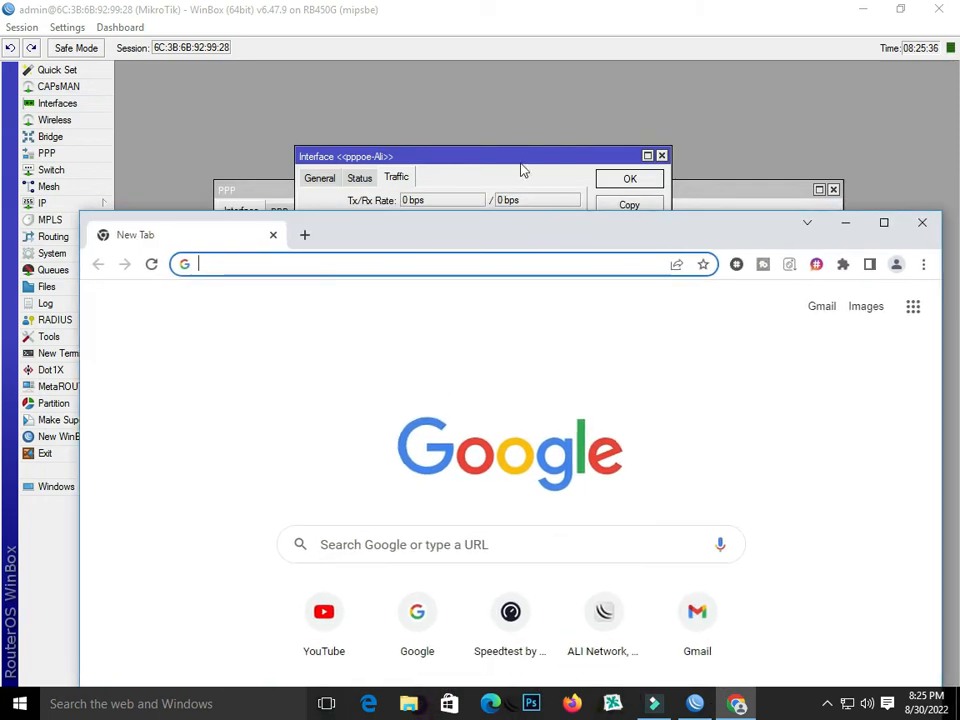
pyautogui.moveTo(521, 158); pyautogui.dragTo(525, 75)
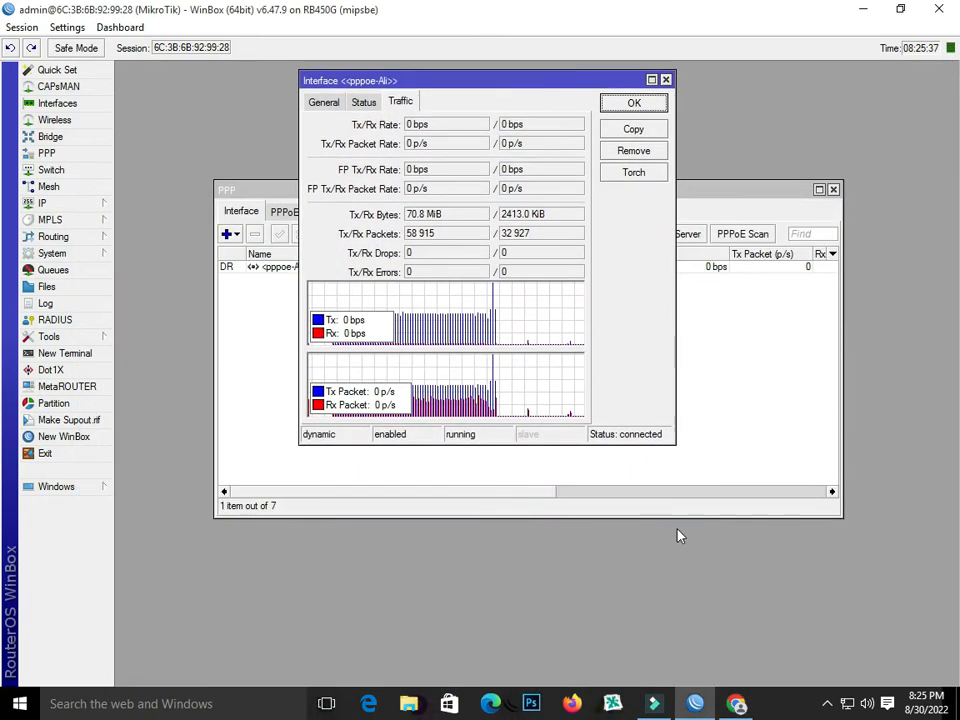
pyautogui.click(735, 704)
pyautogui.moveTo(588, 242); pyautogui.dragTo(589, 191)
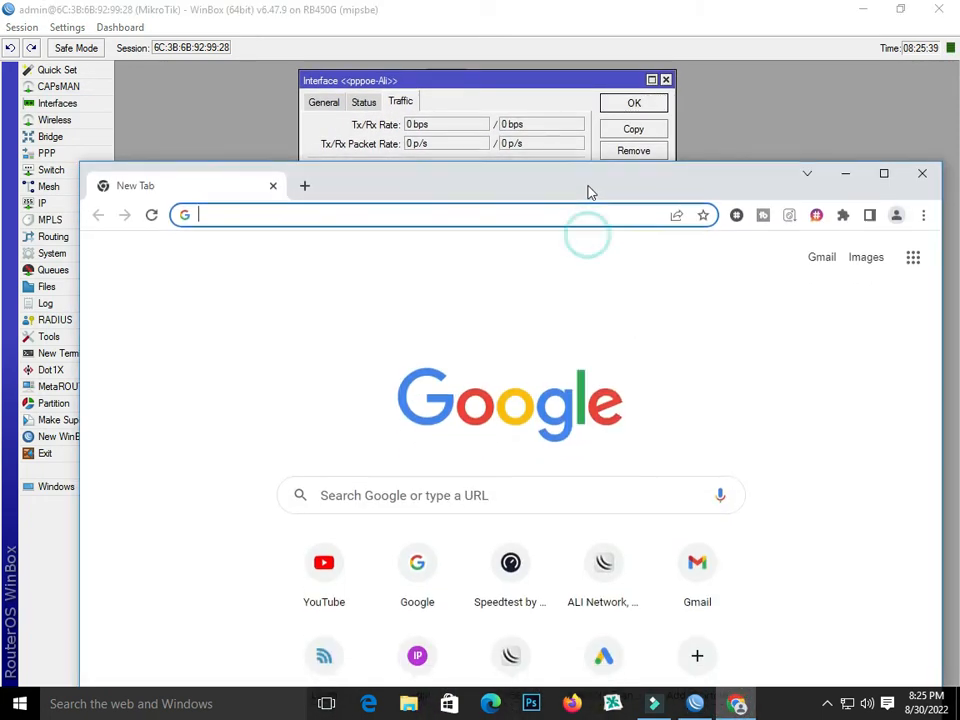
# Run a Speedtest by Ookla on speedtest.net and watch the PPPoE interface's Tx/Rx rates during the test.
pyautogui.click(512, 580)
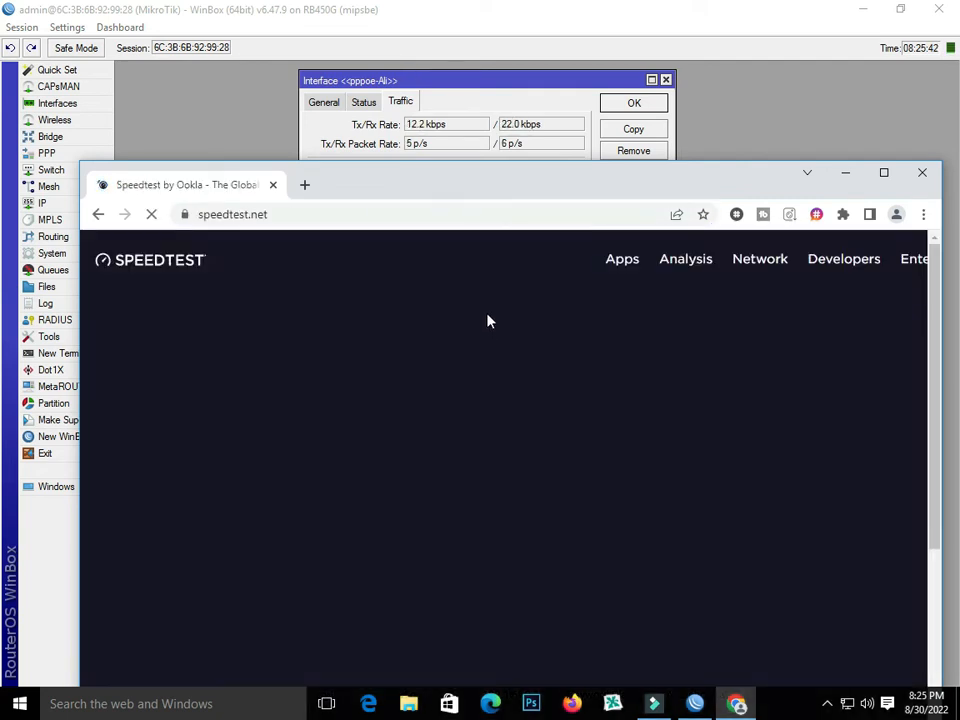
pyautogui.click(558, 367)
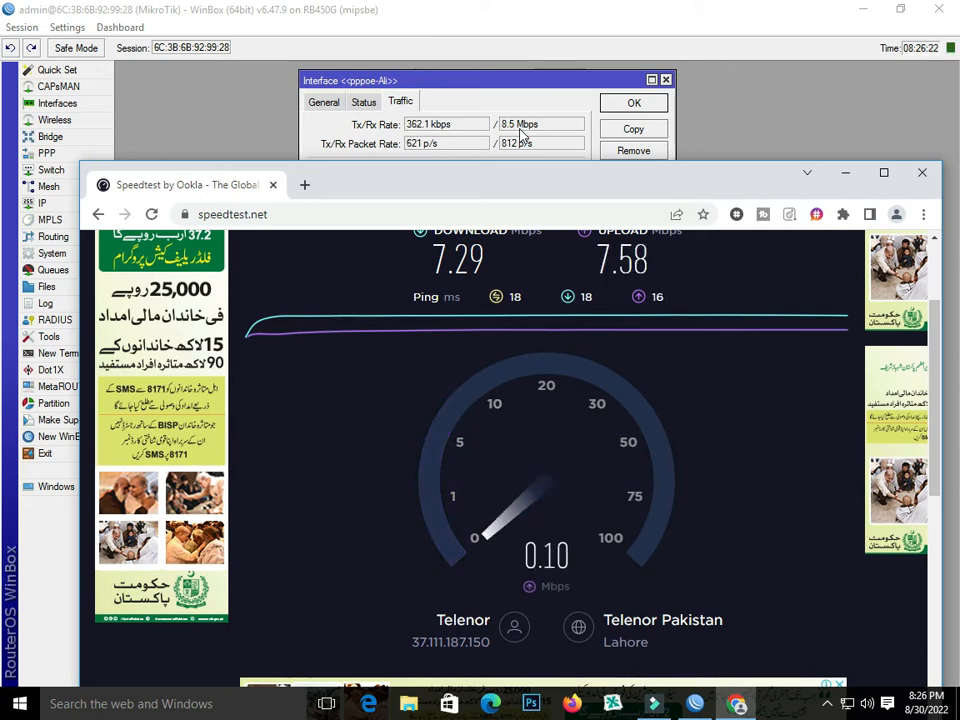
# Open the Hindi movie LOOTERE on YouTube in a new tab and start downloading it to the Video category, with playback paused.
pyautogui.click(305, 186)
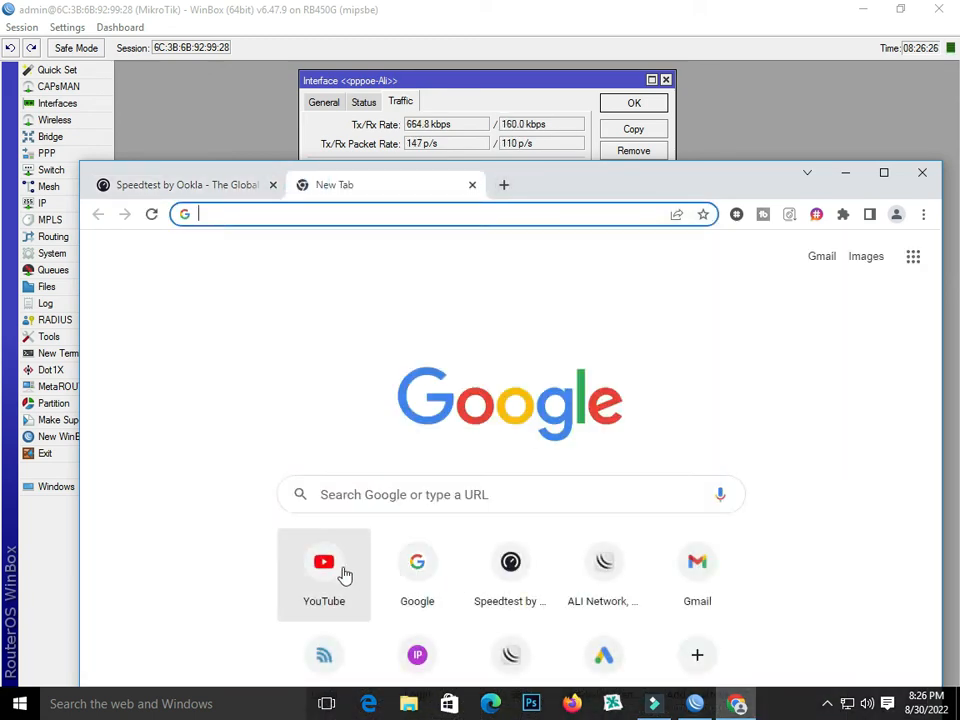
pyautogui.click(340, 570)
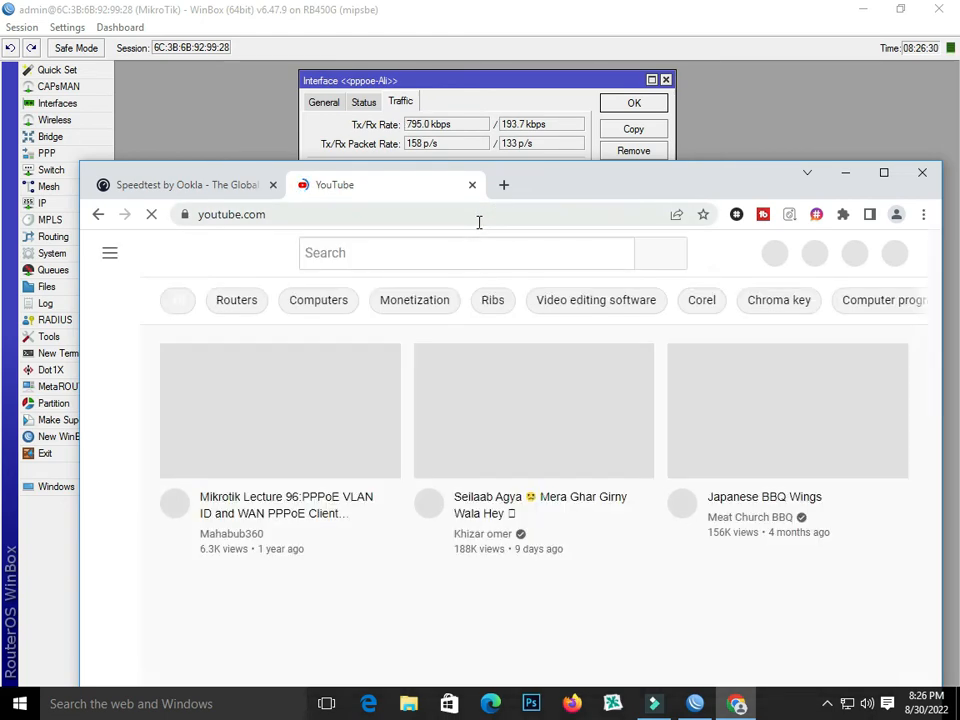
pyautogui.scroll(-2, 575, 392)
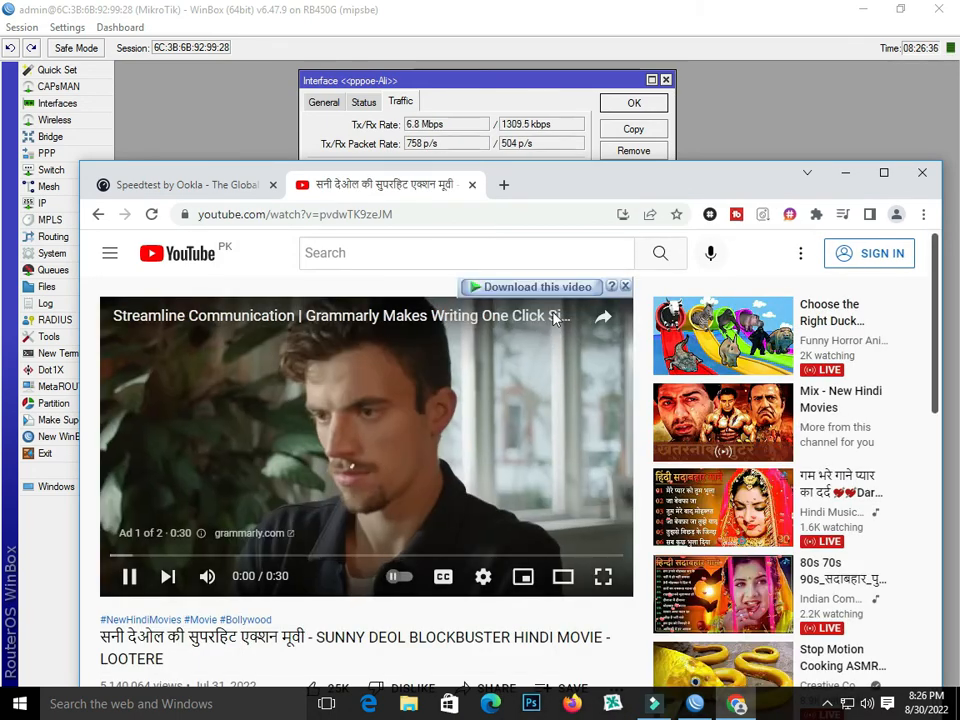
pyautogui.click(546, 288)
pyautogui.click(542, 330)
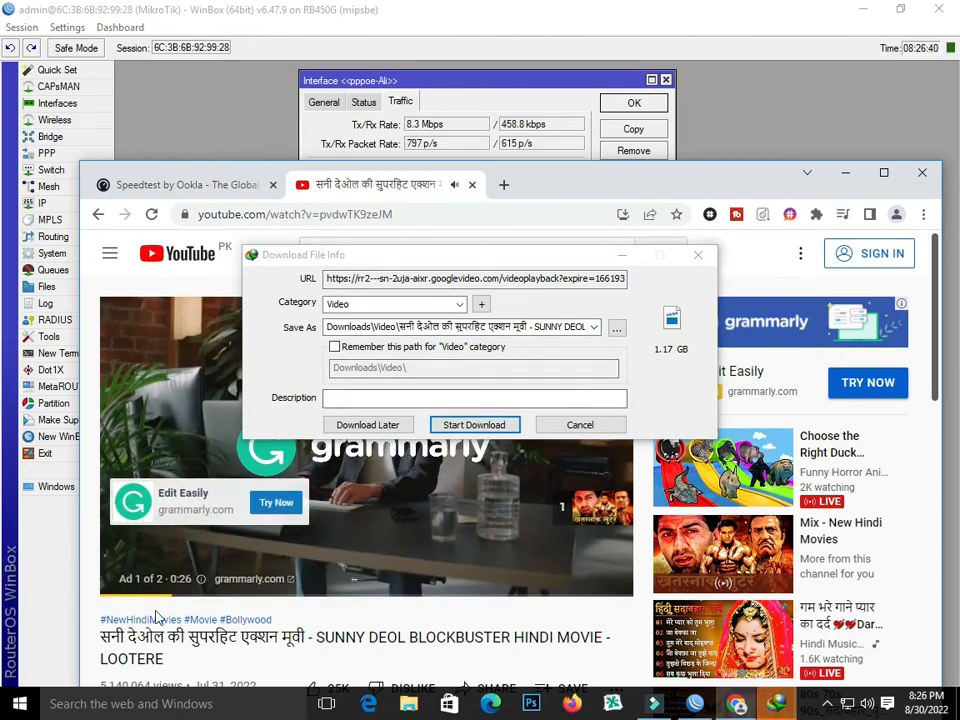
pyautogui.click(128, 576)
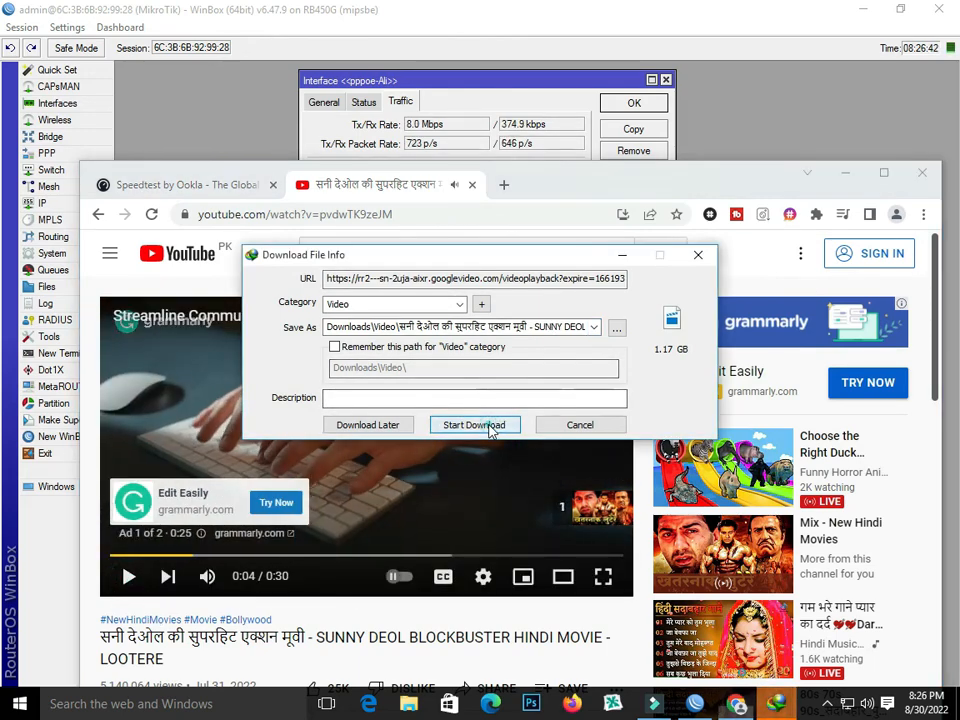
pyautogui.click(490, 424)
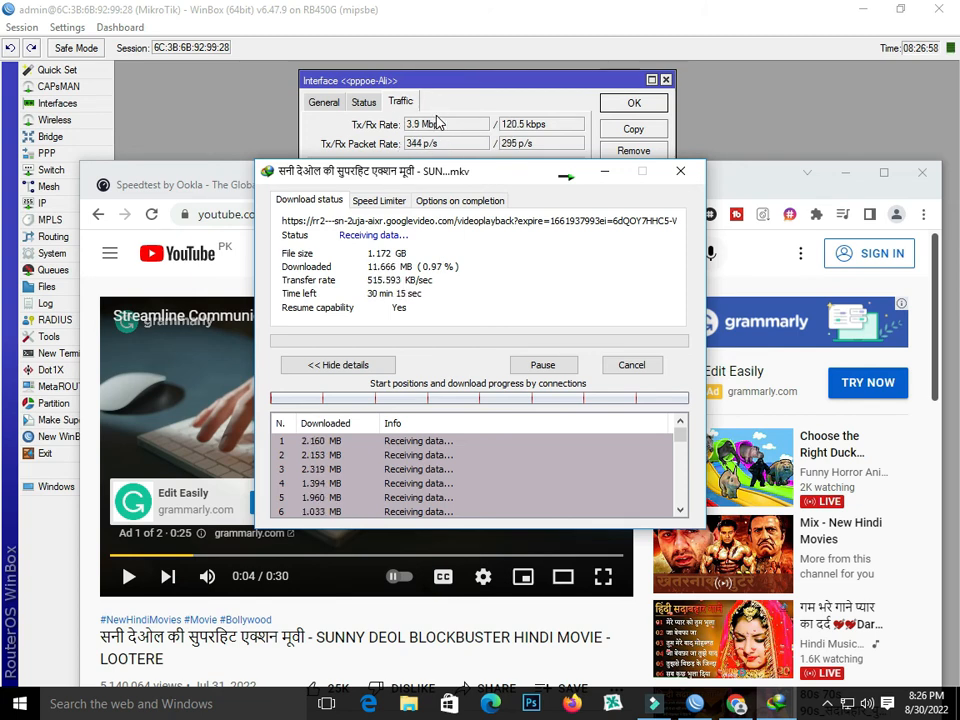
# Minimize Chrome, return to WinBox and open the simple queue queue1 to examine its max limit and burst settings beside the interface rates.
pyautogui.click(846, 172)
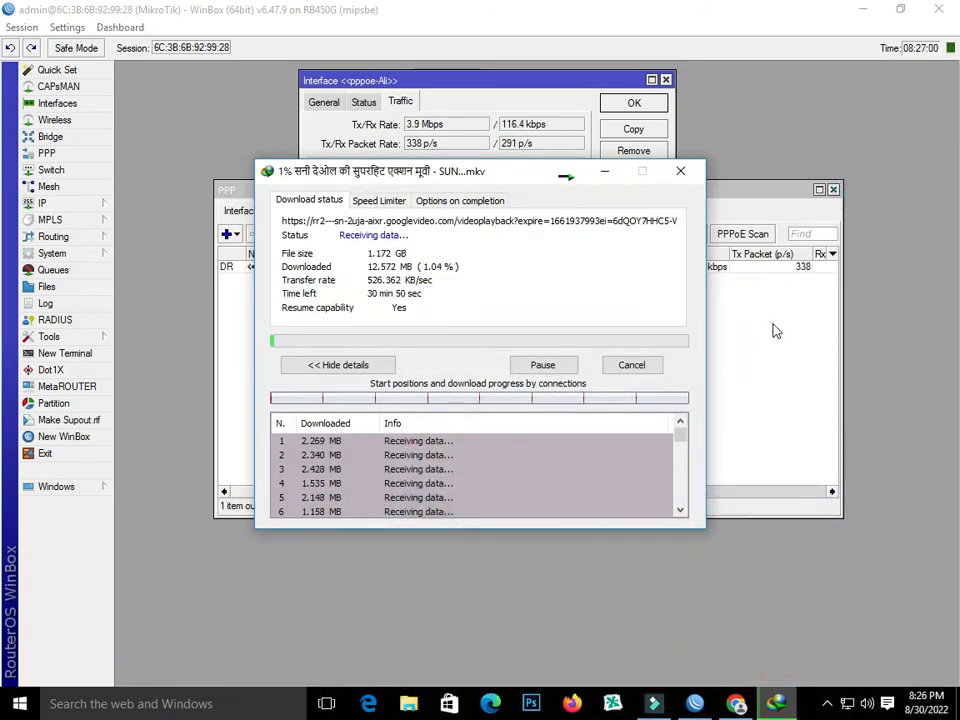
pyautogui.click(775, 330)
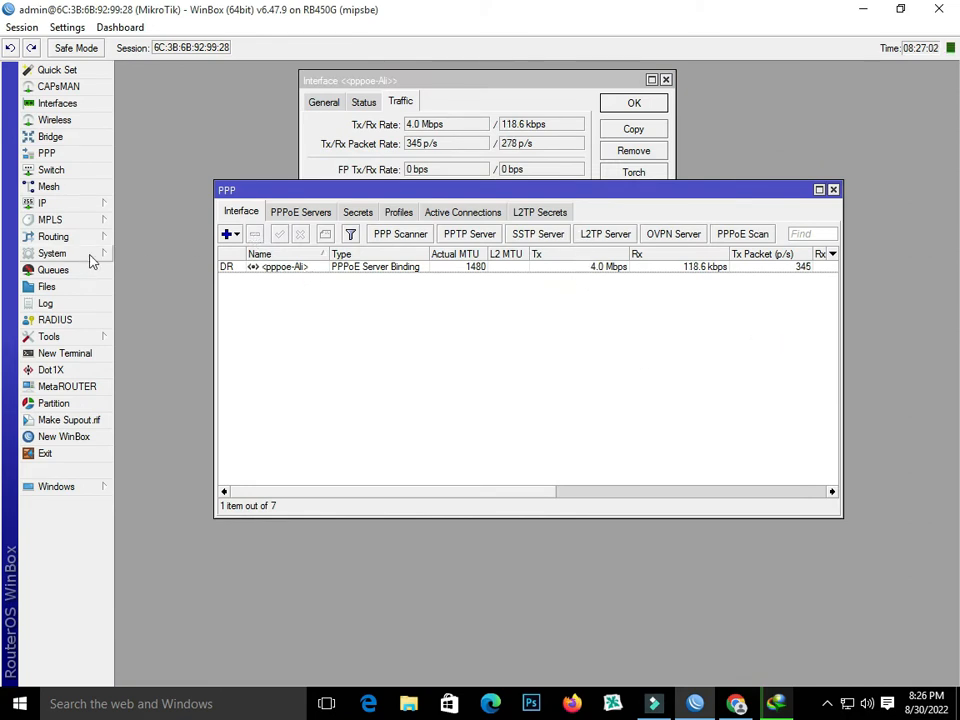
pyautogui.click(45, 272)
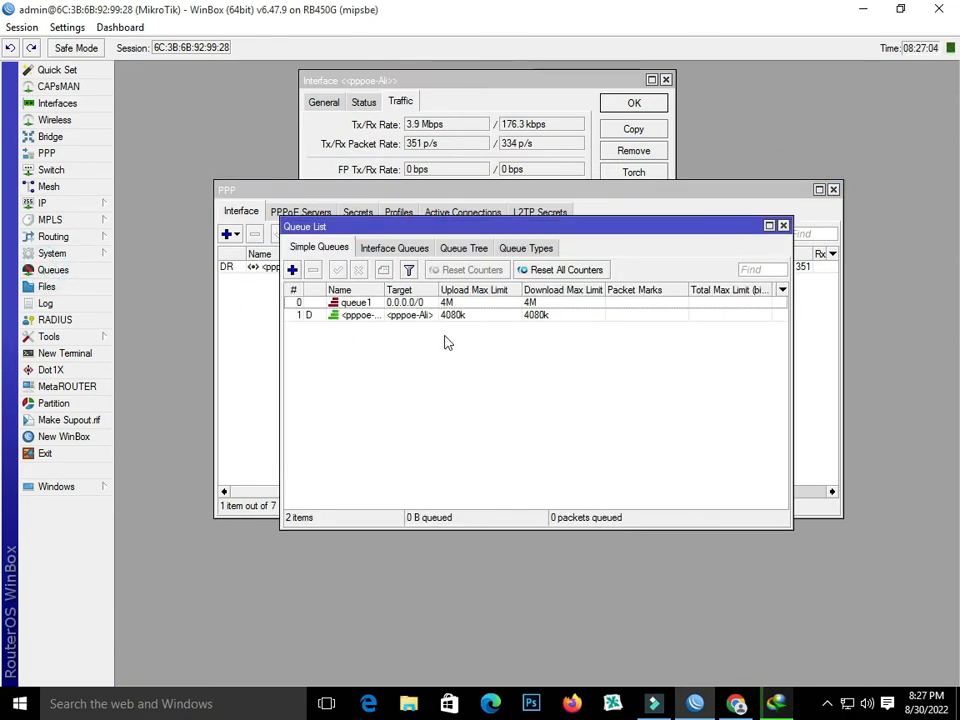
pyautogui.doubleClick(358, 303)
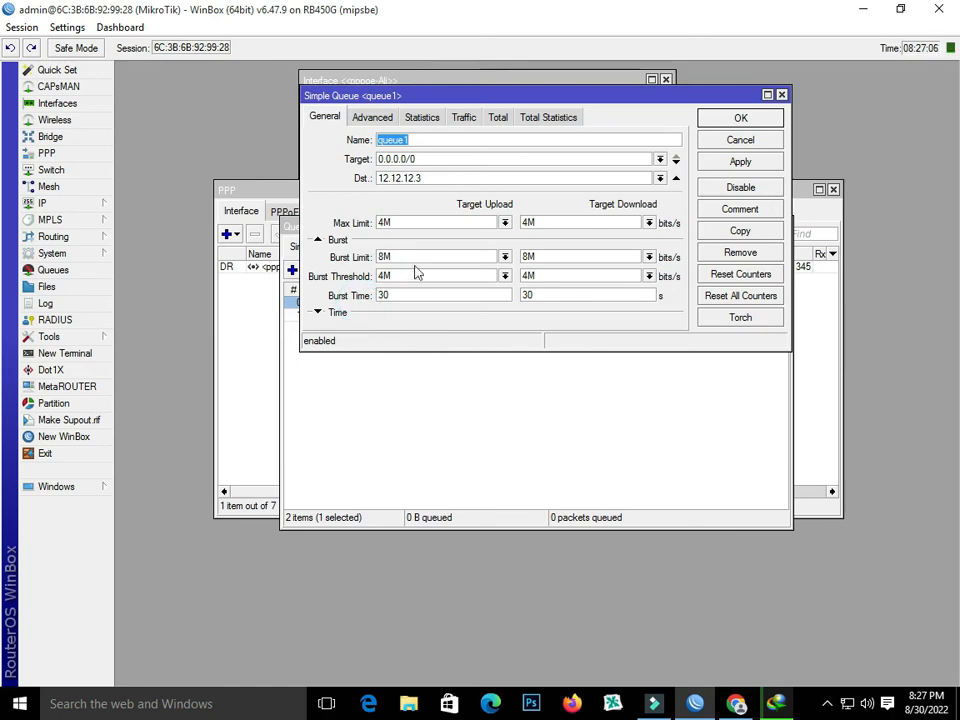
pyautogui.moveTo(533, 96); pyautogui.dragTo(565, 220)
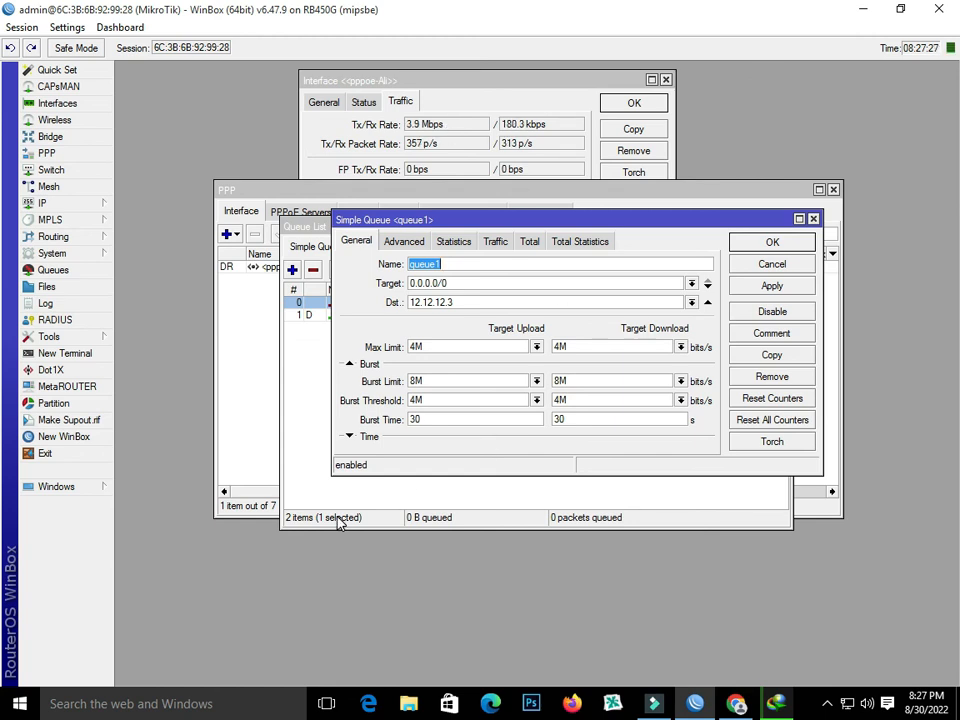
# Expand queue1's Time settings to review the time range and days, and bring the simple queue list back to the front.
pyautogui.click(349, 437)
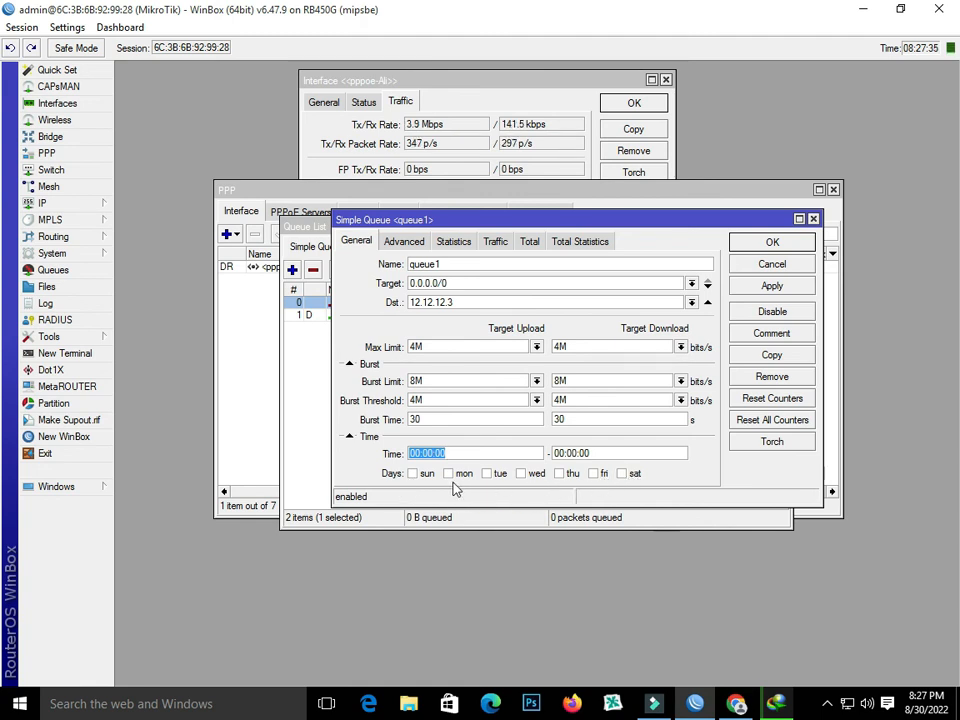
pyautogui.click(621, 453)
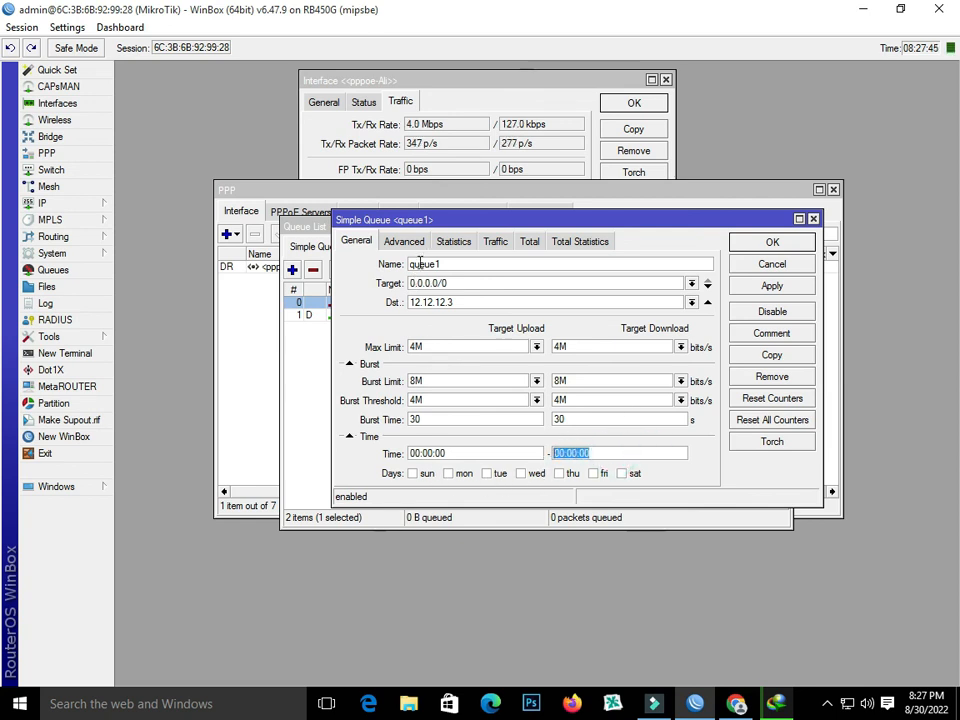
pyautogui.click(466, 453)
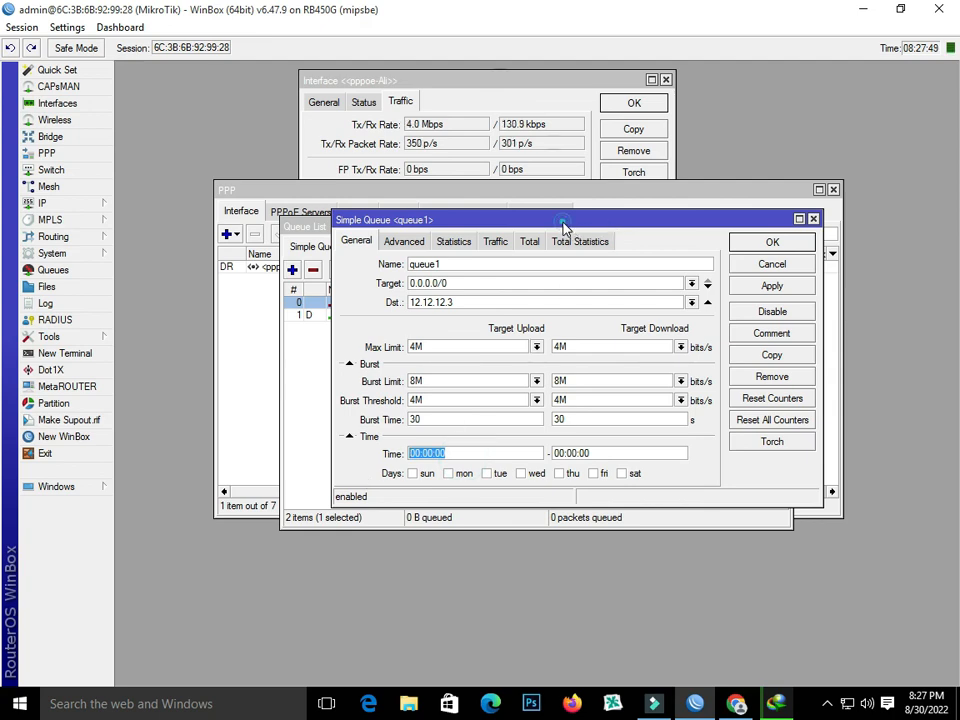
pyautogui.moveTo(563, 226); pyautogui.dragTo(508, 374)
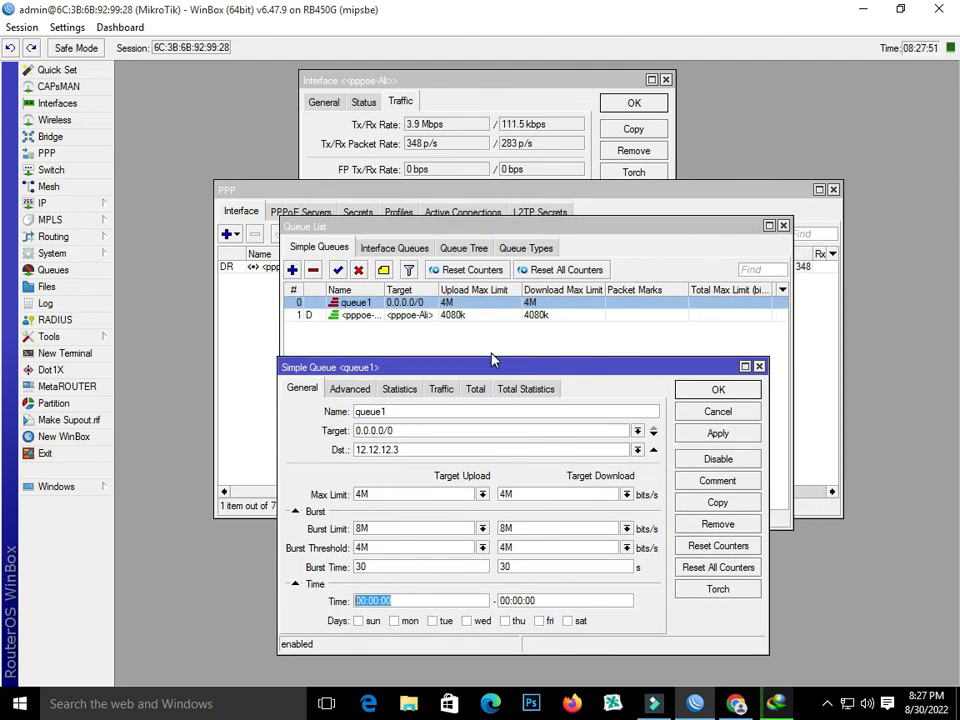
pyautogui.click(590, 232)
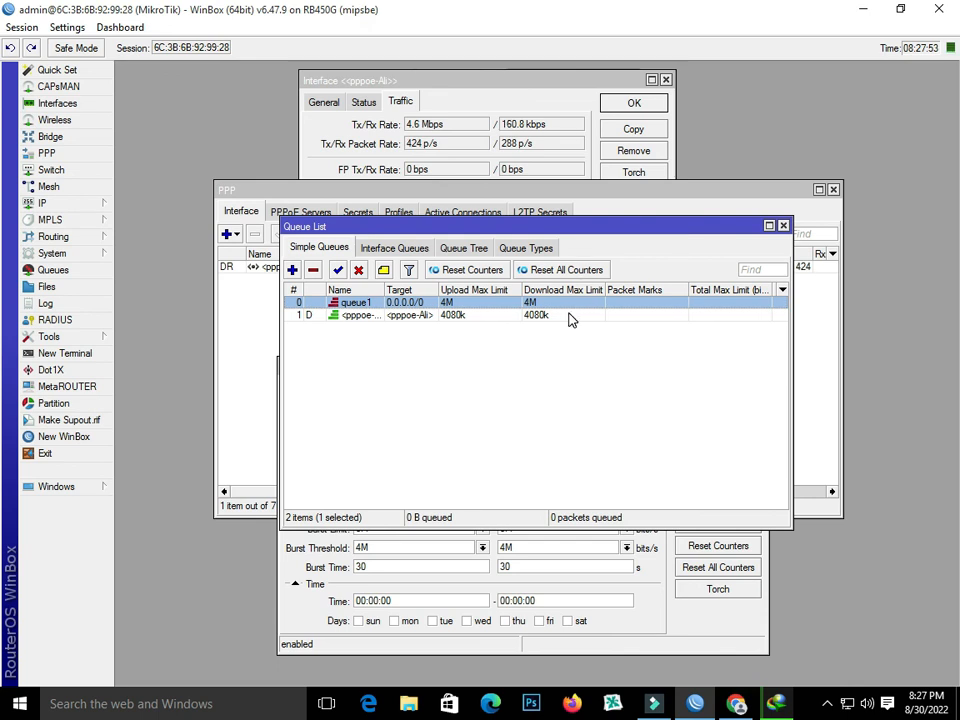